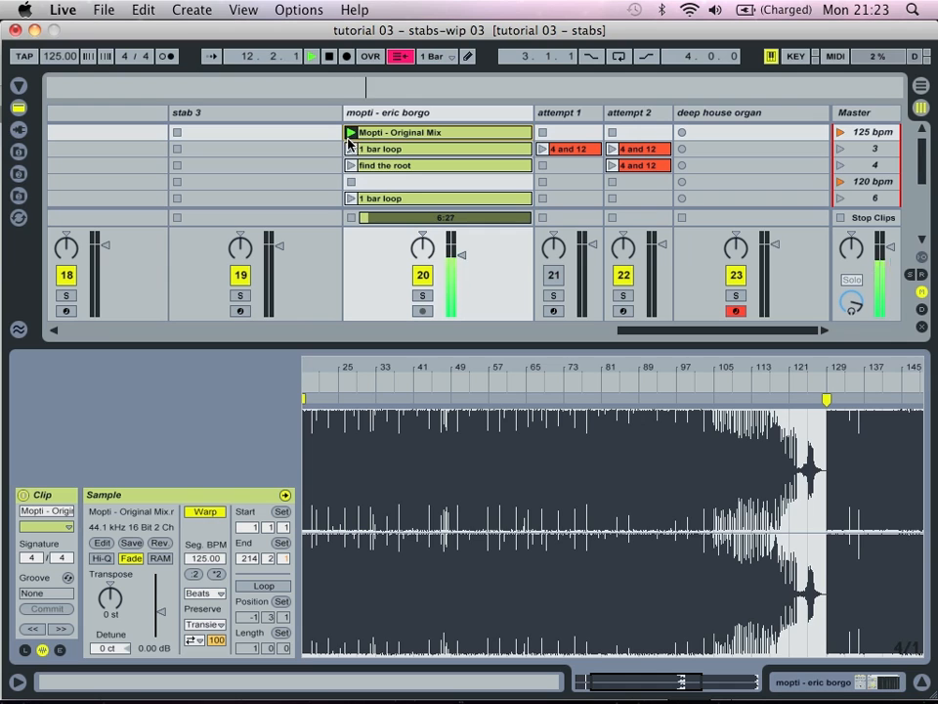
Step: Play the "1 bar loop" clip in scene 3 and highlight its stab hits just before beats 18.2 and 18.4
click(349, 148)
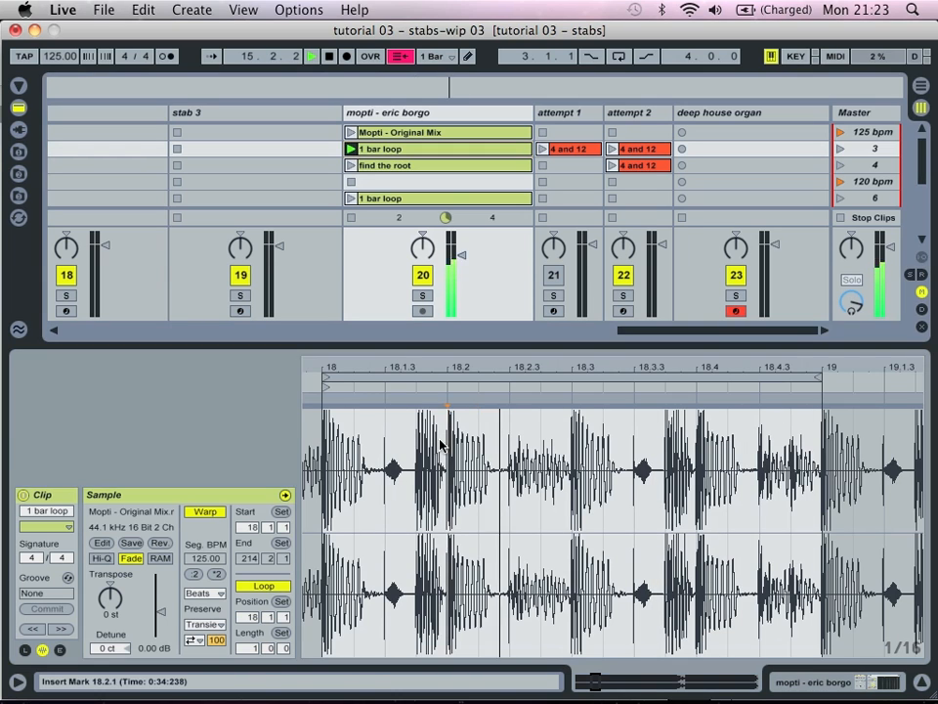
drag(447, 445, 415, 447)
drag(700, 444, 672, 444)
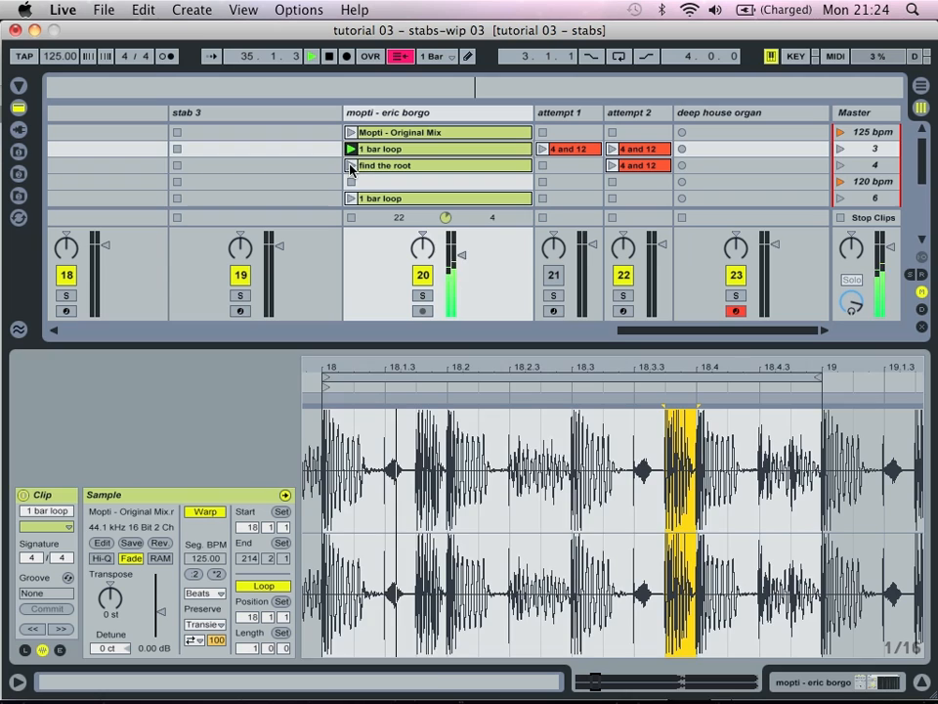
Step: Play the "find the root" clip and lower the mopti - eric borgo track's volume to -22.0 dB
click(351, 167)
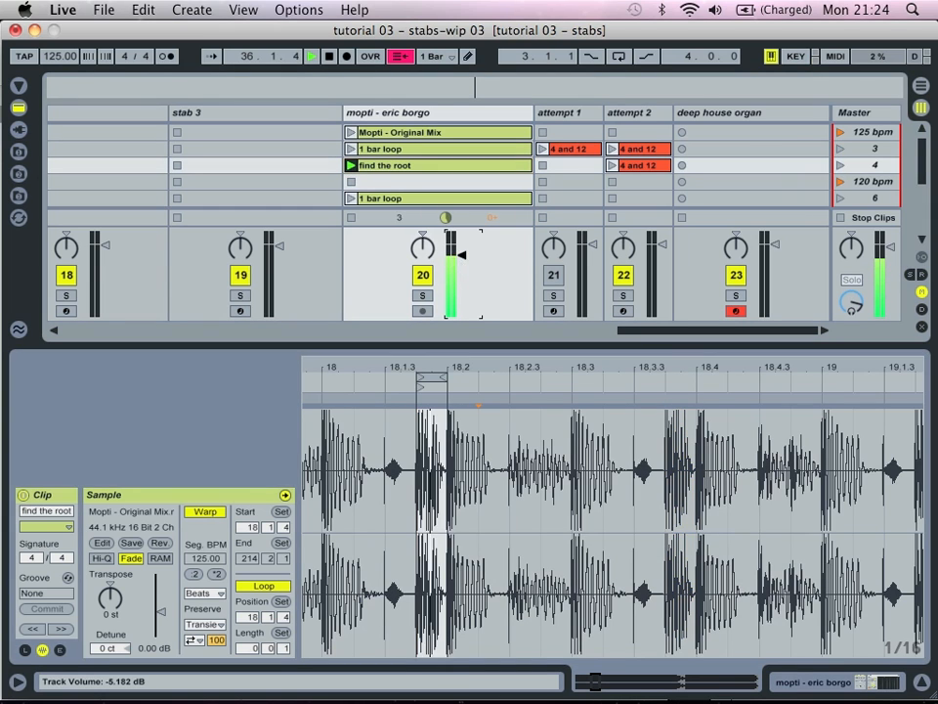
drag(462, 258, 461, 287)
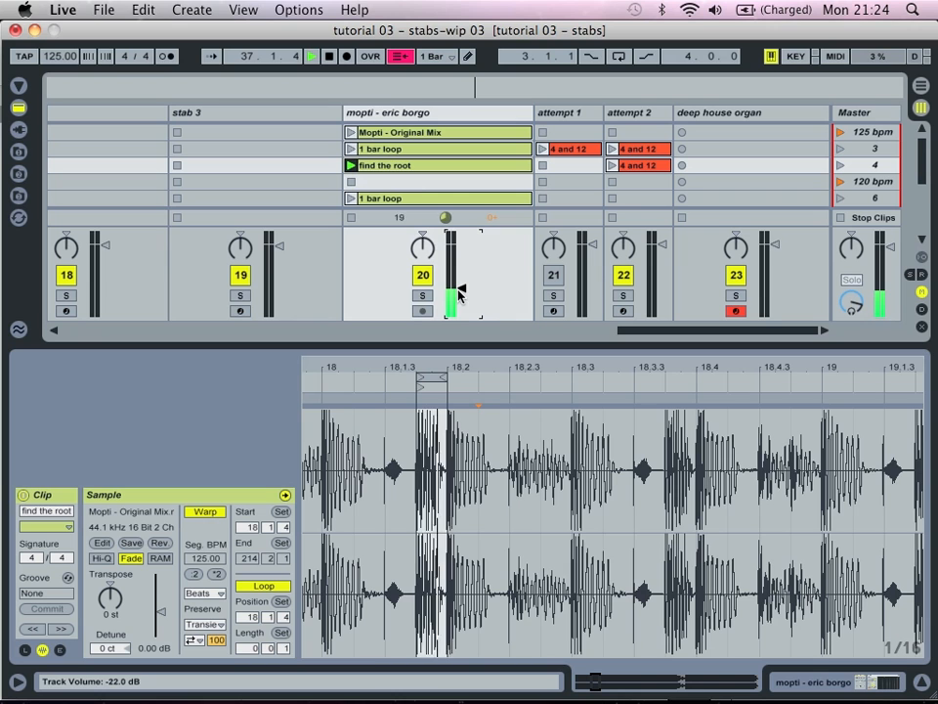
Step: Switch on the mopti - eric borgo track's EQ Three, inspect the stab in the enlarged Spectrum display, and stop the clip
click(389, 114)
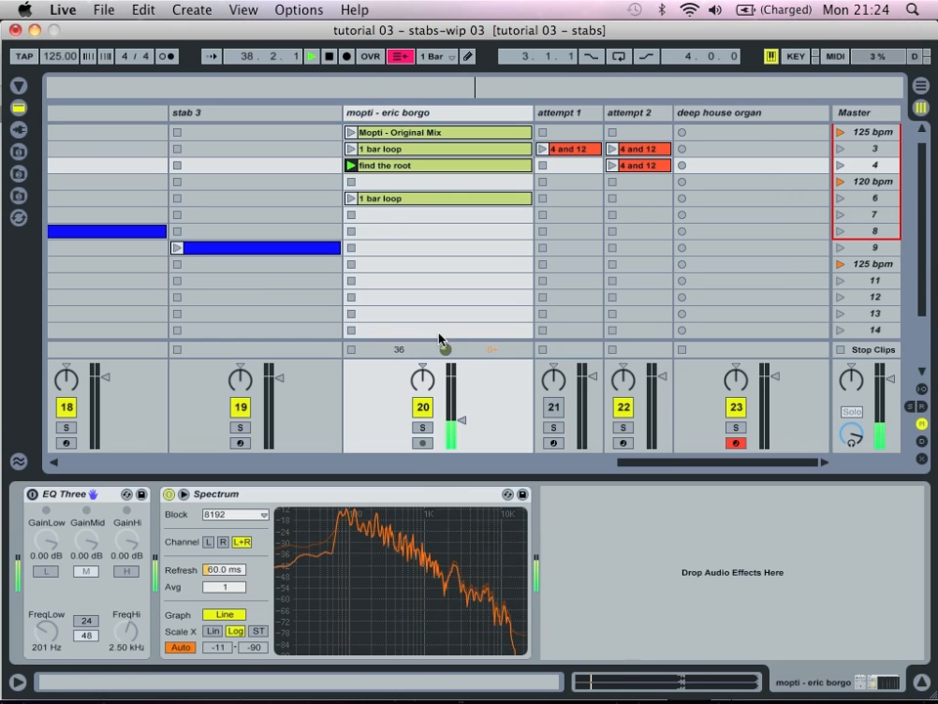
double_click(354, 533)
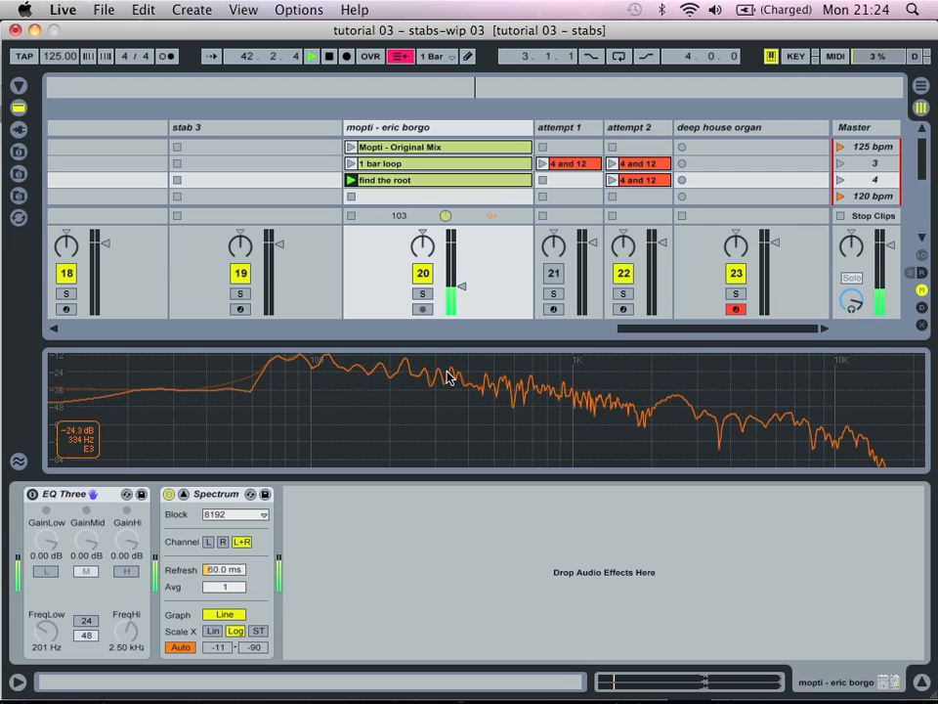
click(32, 494)
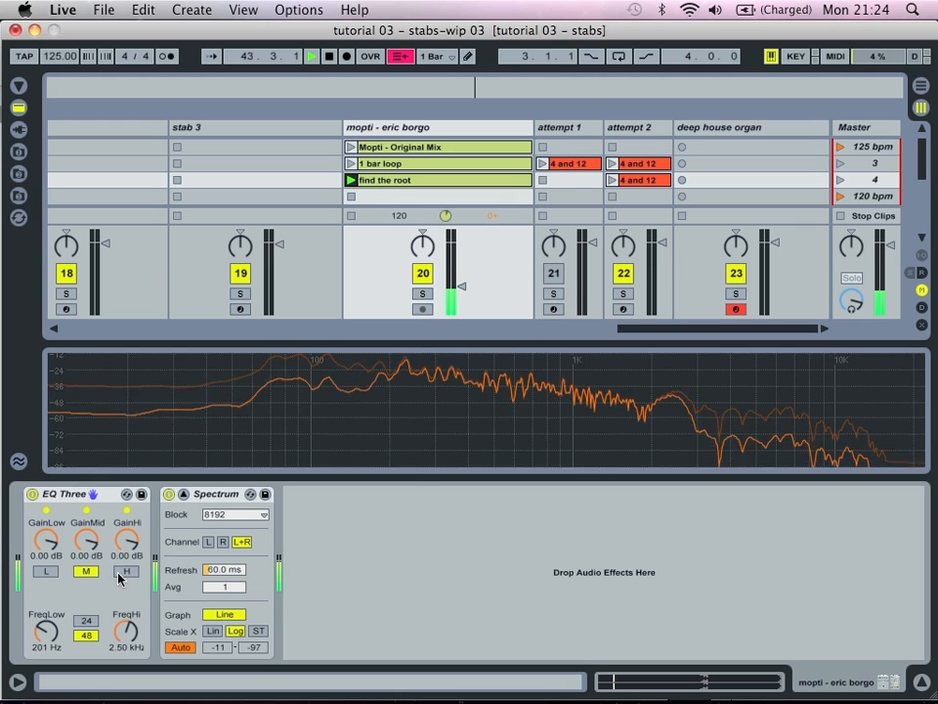
mouse_move(405, 357)
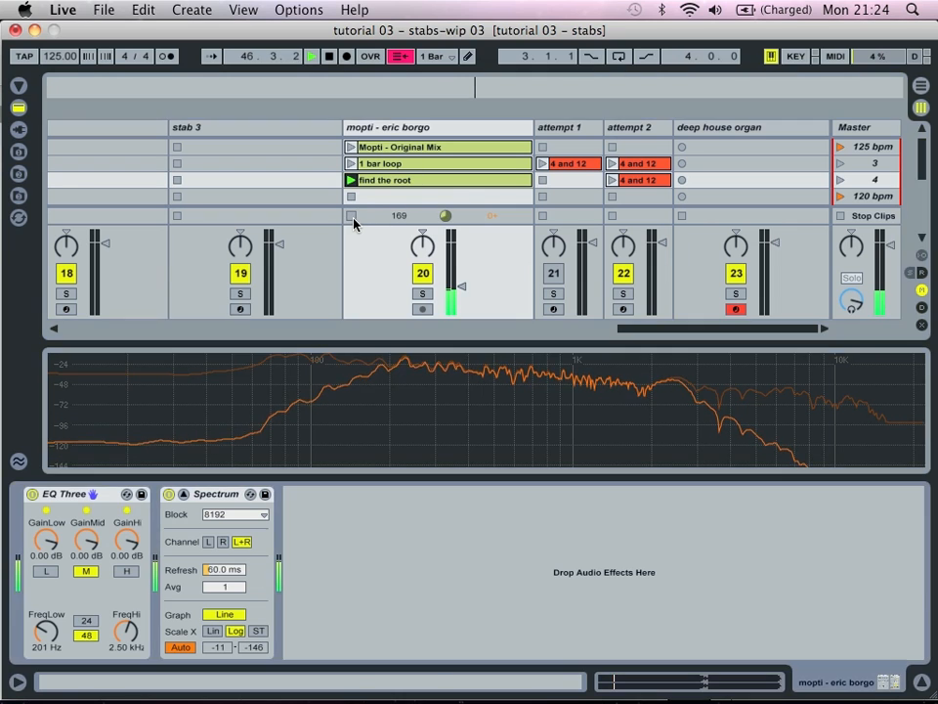
click(351, 215)
double_click(469, 405)
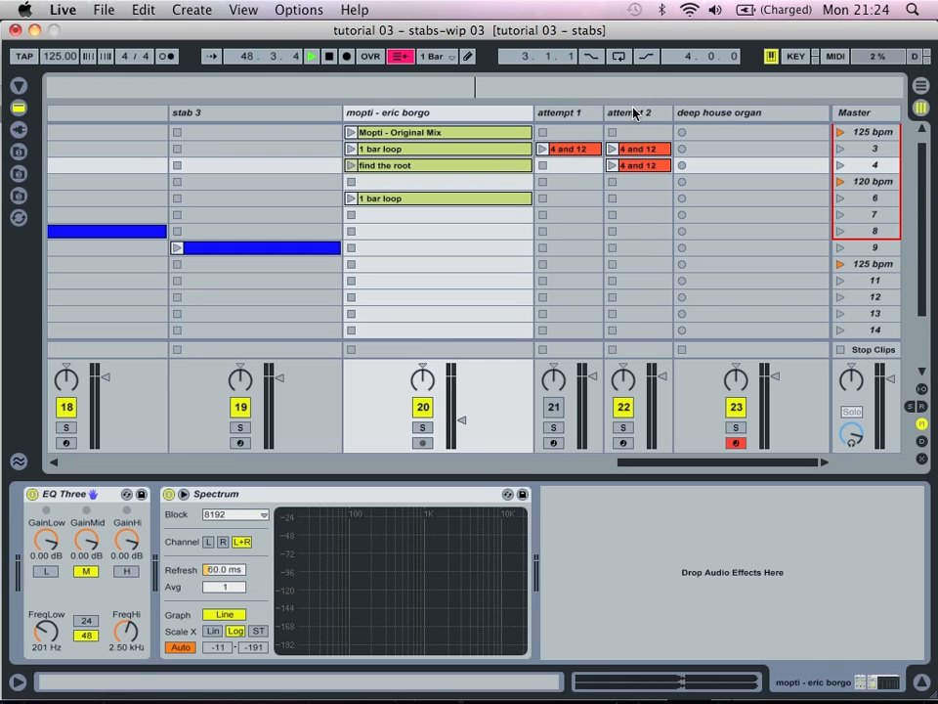
Step: Review the notes of the scene 4 "4 and 12" clip on attempt 2, play it and look through the track's devices
click(630, 166)
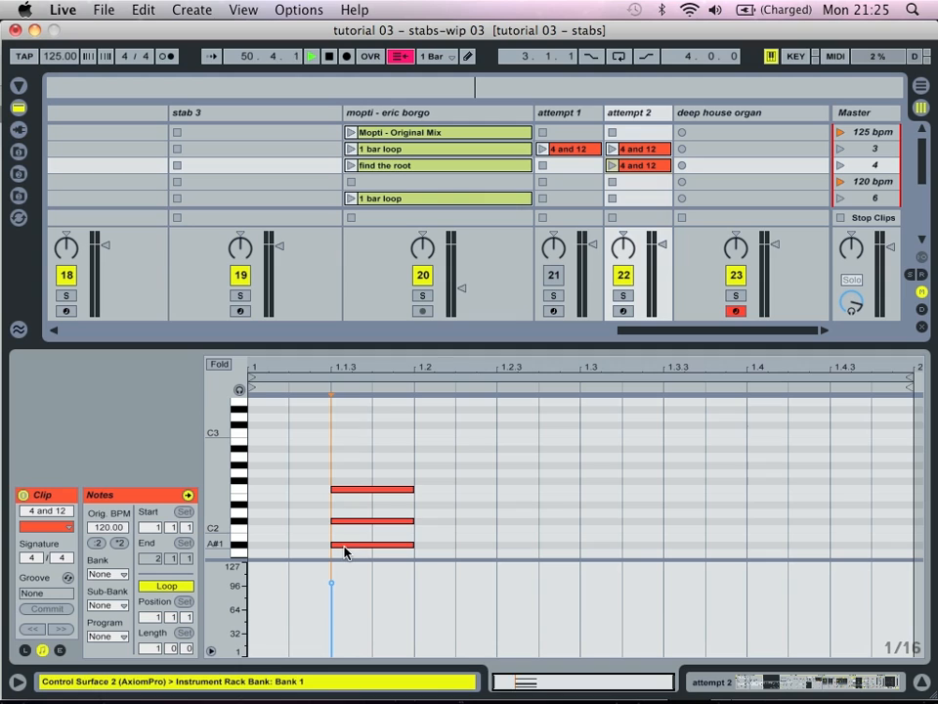
click(634, 113)
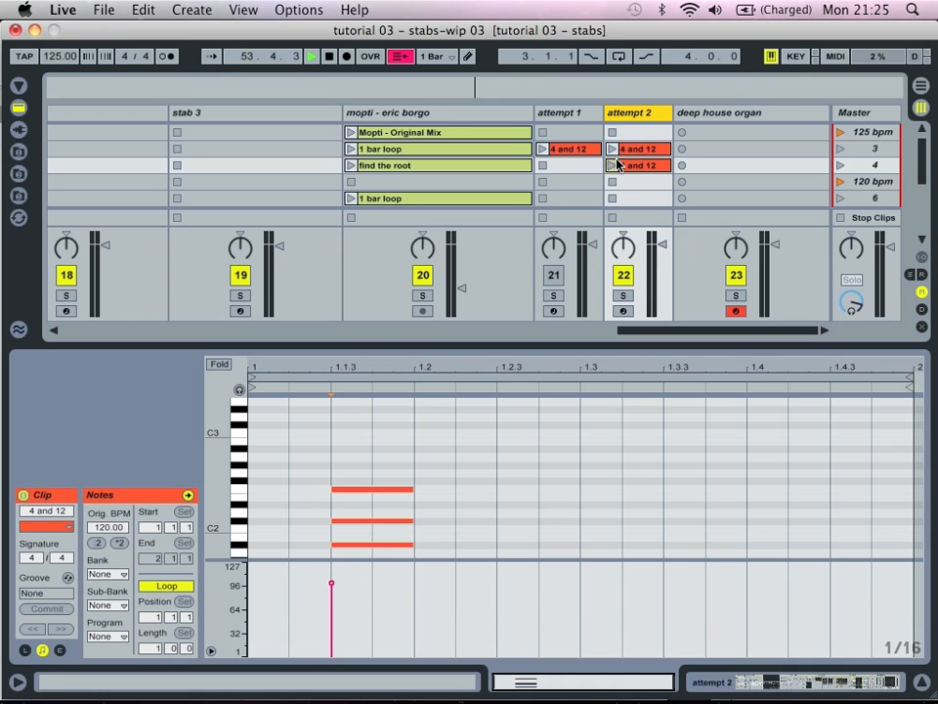
click(612, 166)
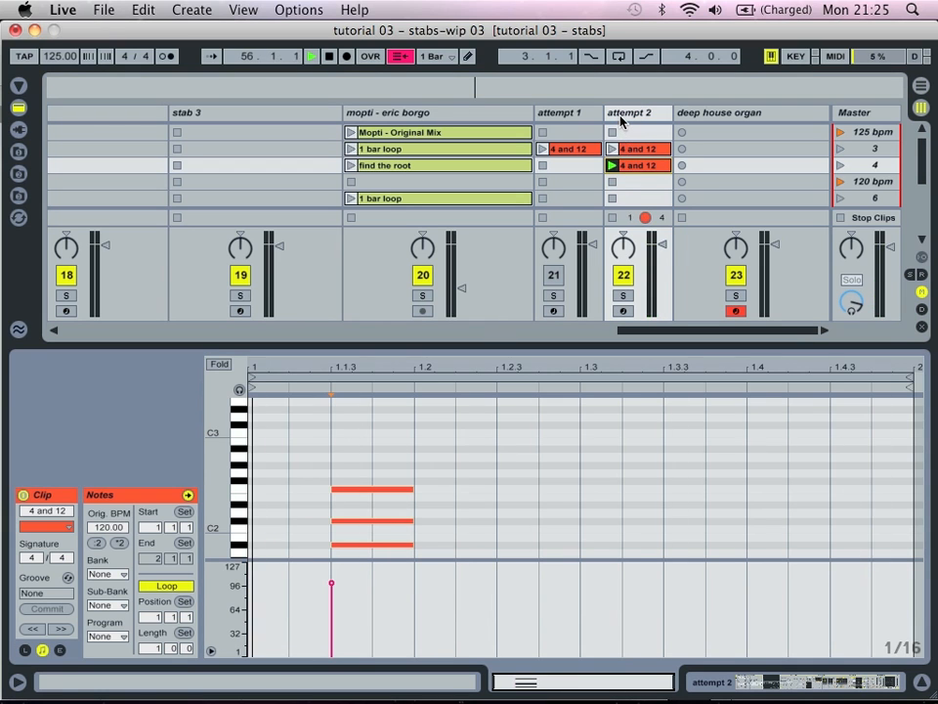
click(621, 114)
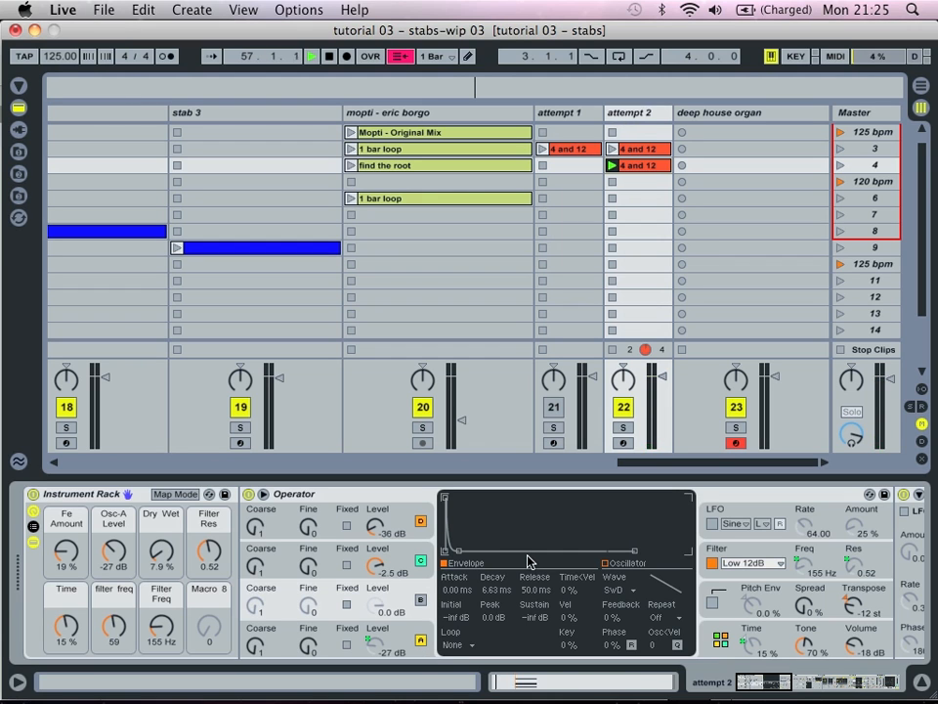
scroll(528, 561, right, 10)
scroll(528, 561, left, 10)
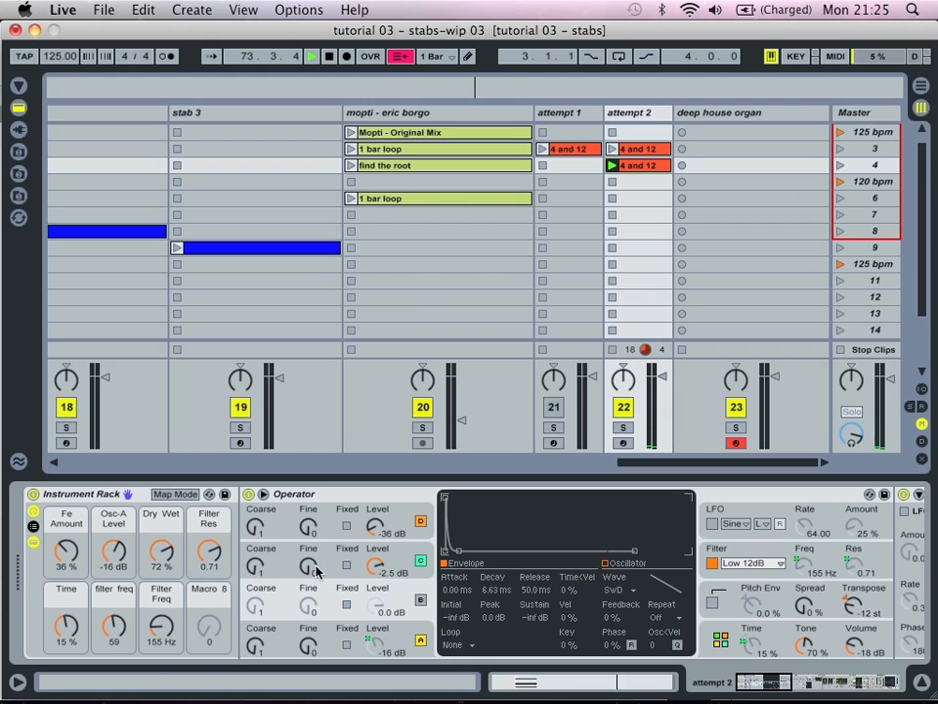
Step: Play the scene 6 "1 bar loop" alongside the attempt 2 stab and raise the mopti - eric borgo track's volume
click(353, 199)
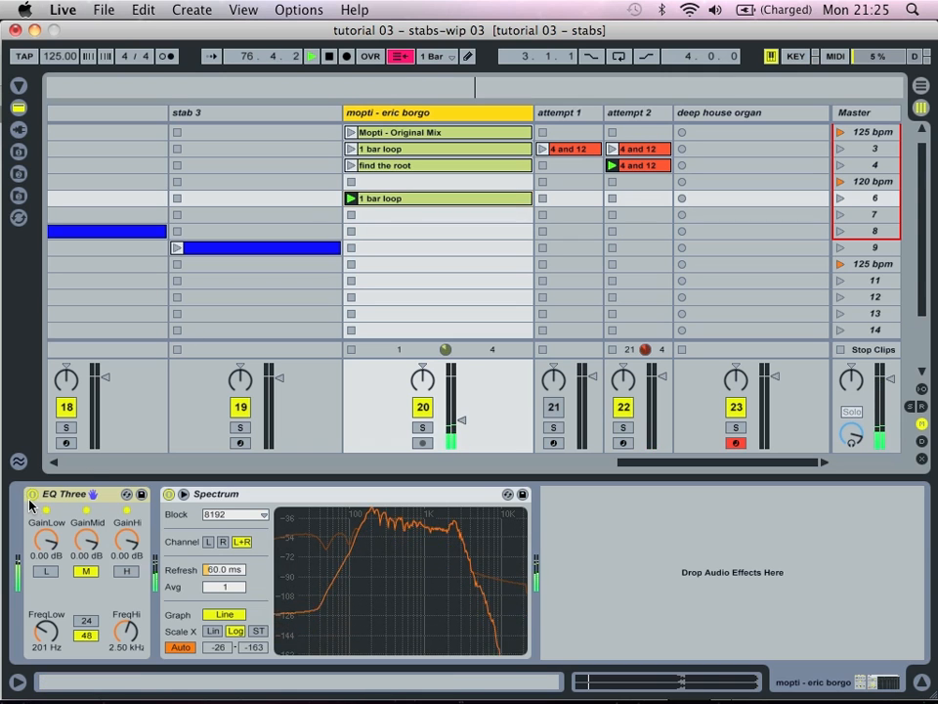
click(626, 111)
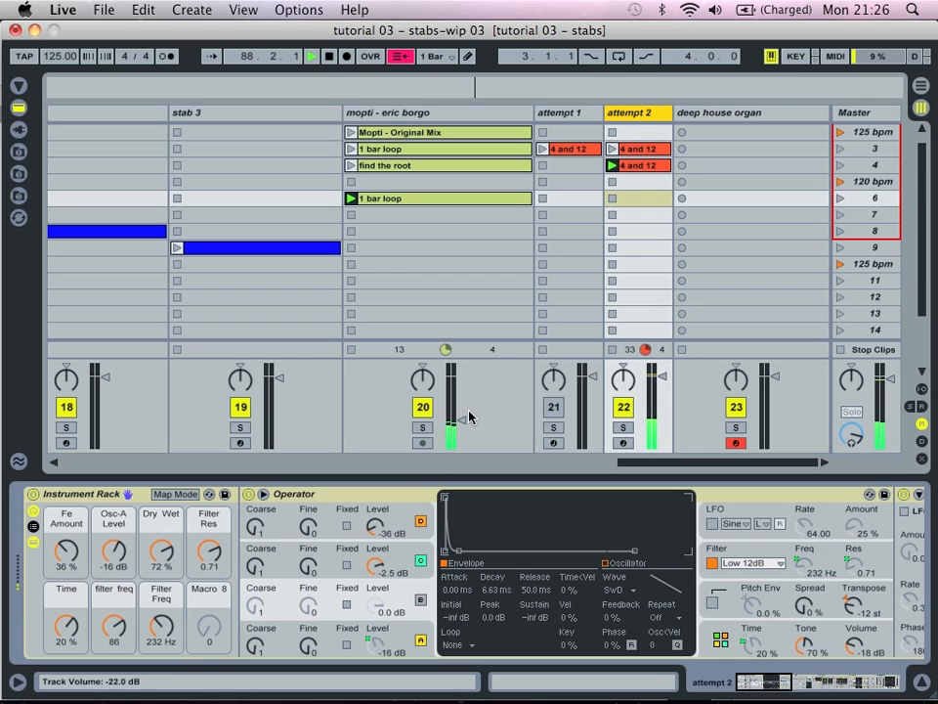
drag(465, 419, 465, 415)
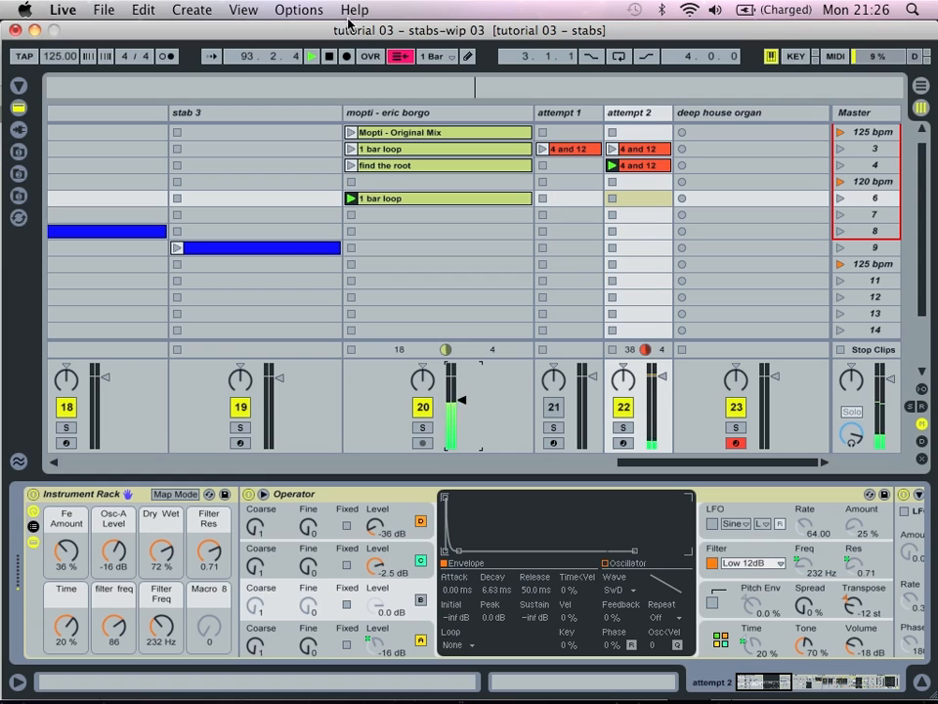
Step: Switch off the Corpus and Reverb in the attempt 2 device chain and look through its remaining effects
click(626, 115)
scroll(598, 570, right, 5)
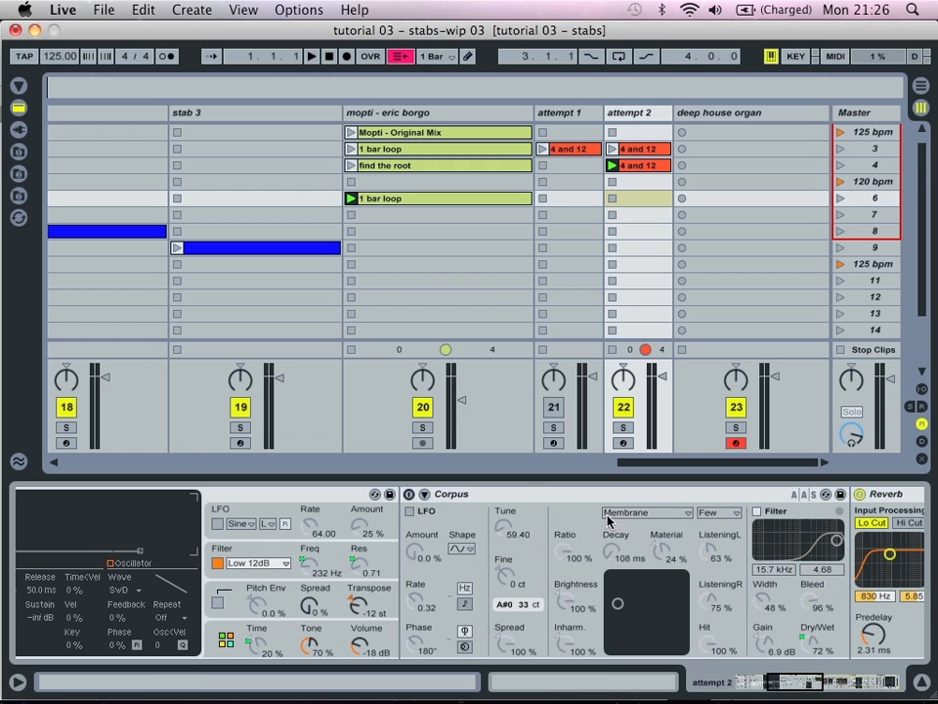
scroll(445, 499, right, 5)
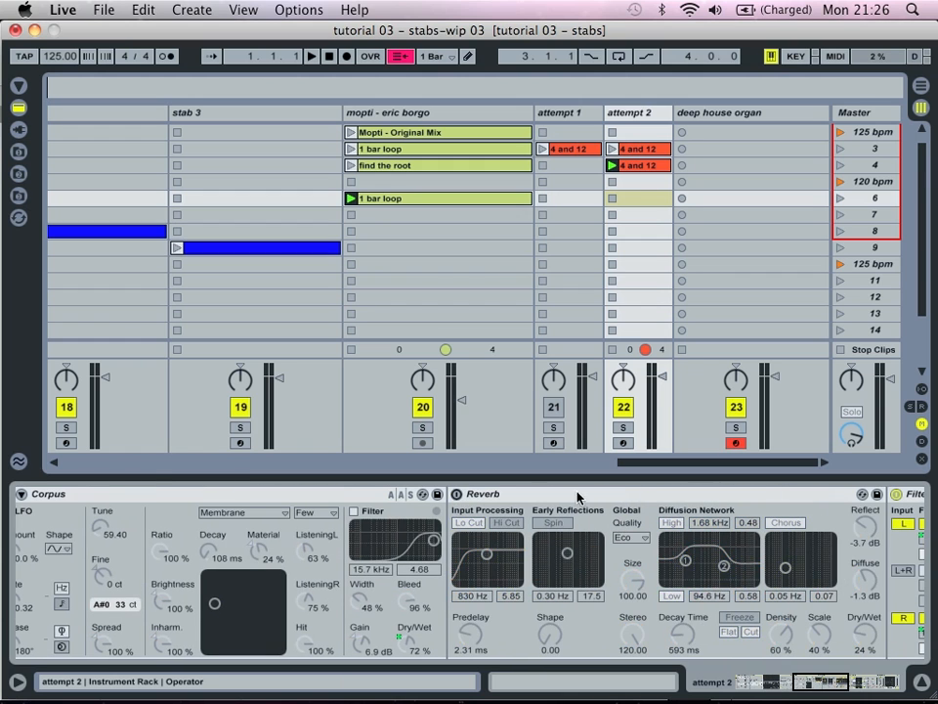
scroll(583, 503, right, 5)
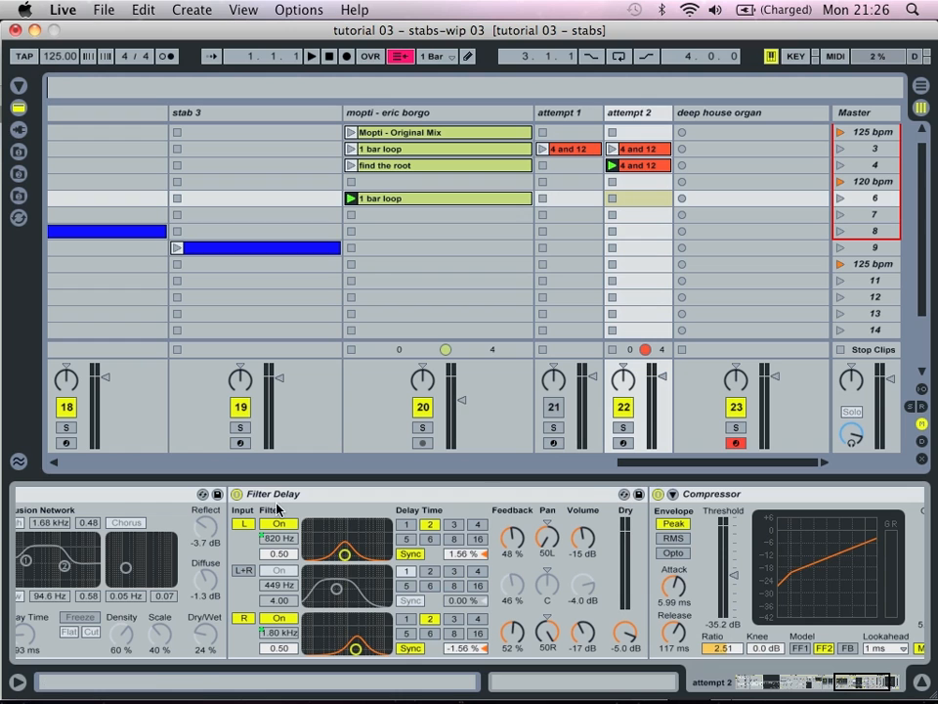
scroll(553, 530, right, 4)
scroll(552, 531, left, 15)
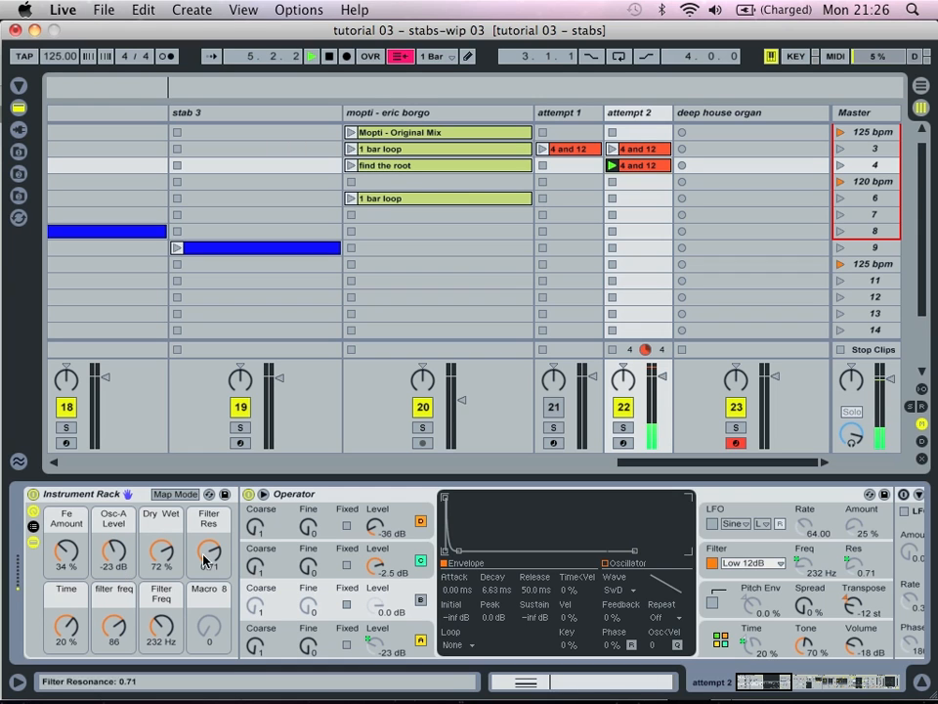
Step: Switch off Operator's oscillators C and D and show the settings of oscillator A
click(420, 521)
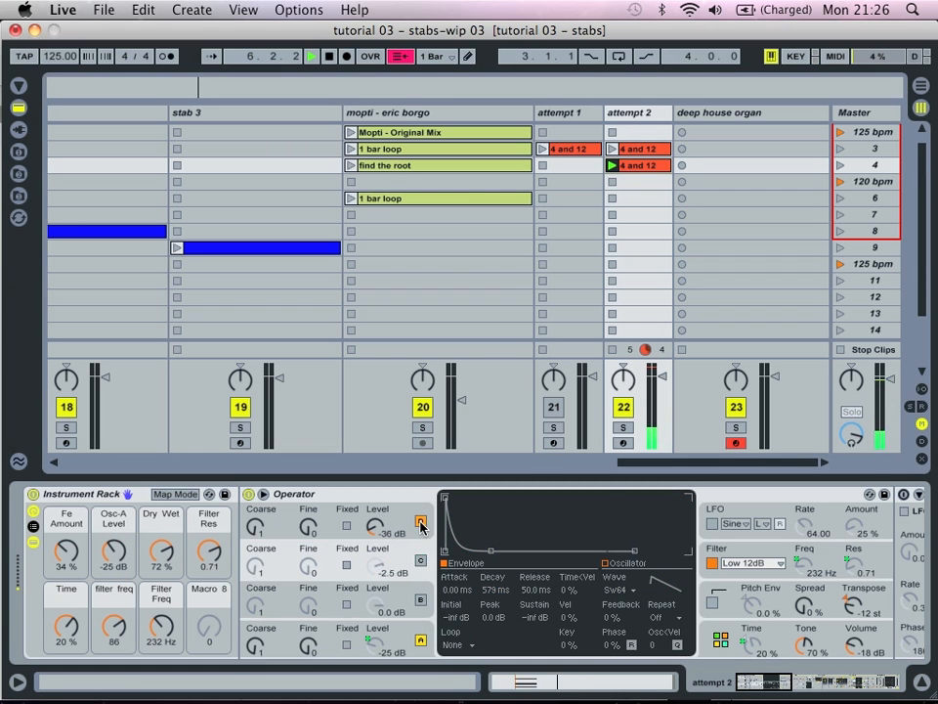
click(421, 639)
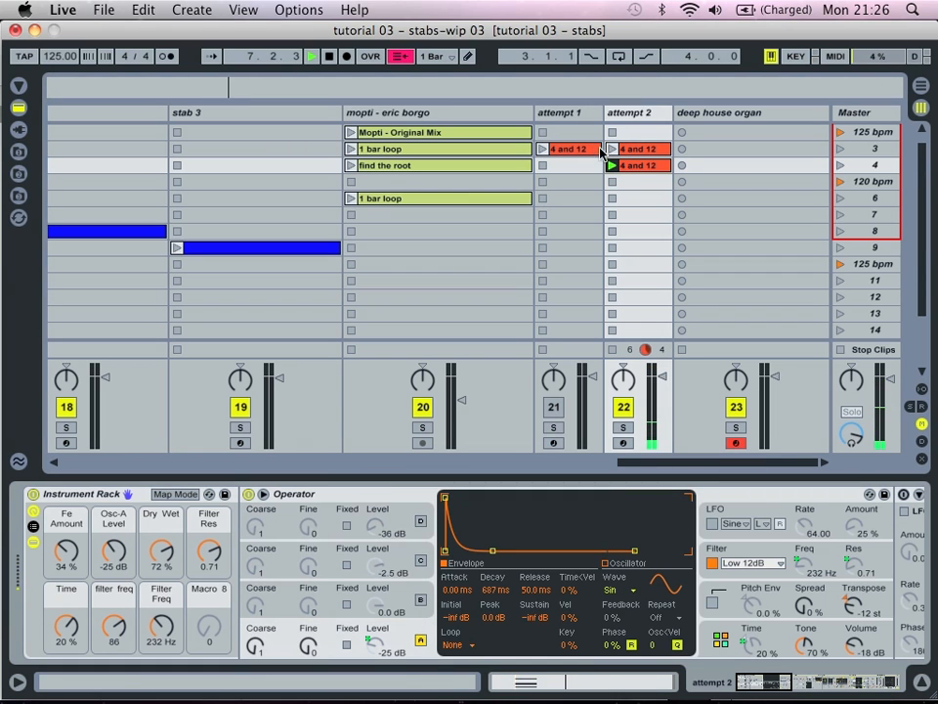
Step: Examine the chord notes in the playing "4 and 12" clip and return to the attempt 2 track's devices
double_click(623, 174)
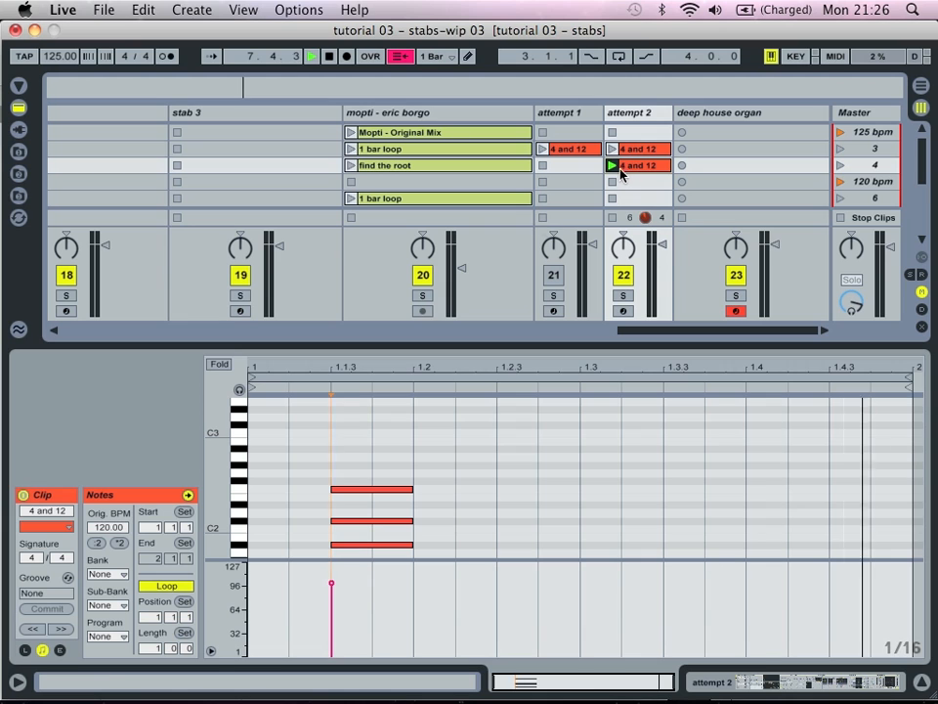
click(350, 517)
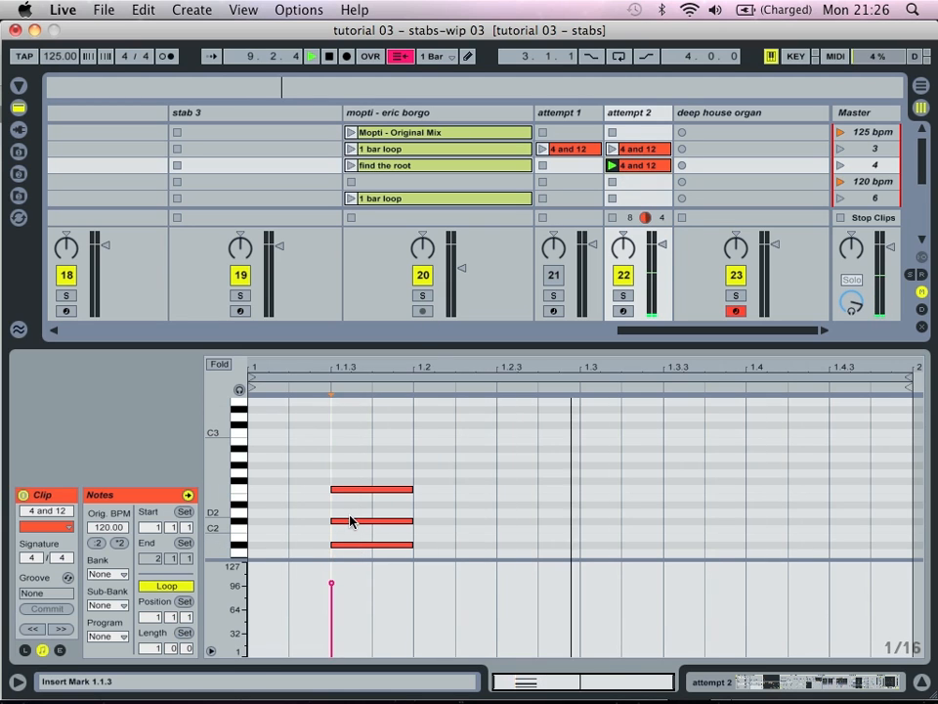
click(642, 116)
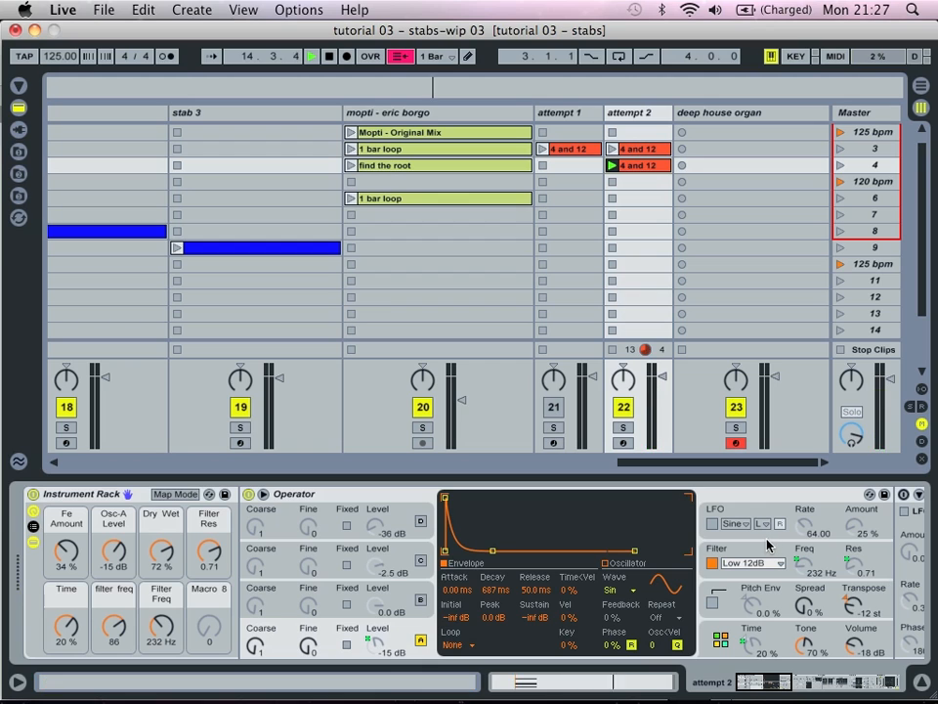
Step: Show Operator's filter envelope settings and check the macro mapping options for the filter resonance
click(758, 555)
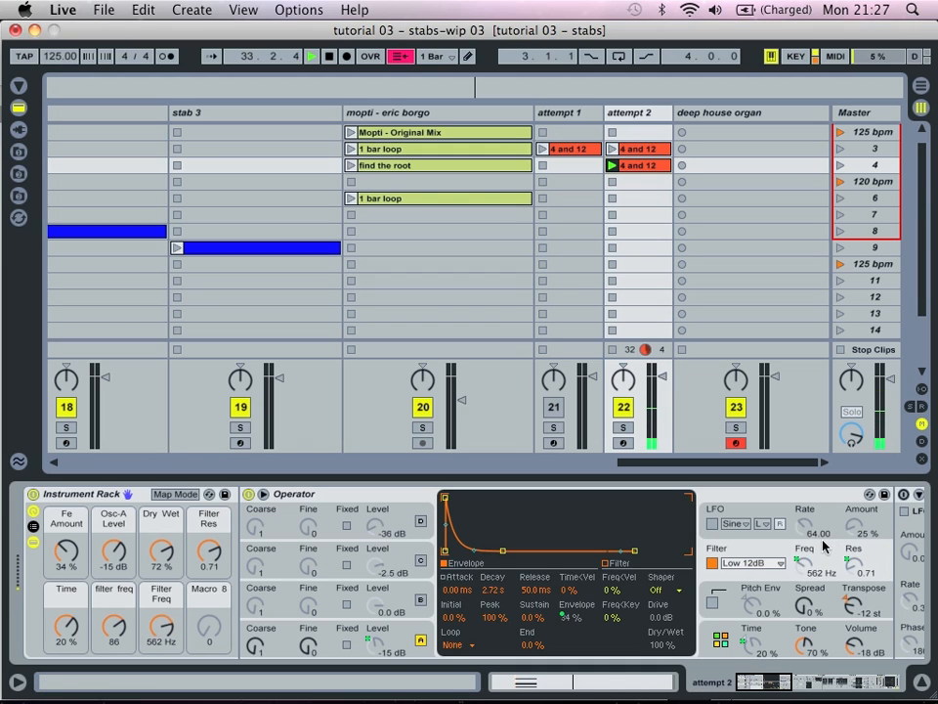
right_click(851, 564)
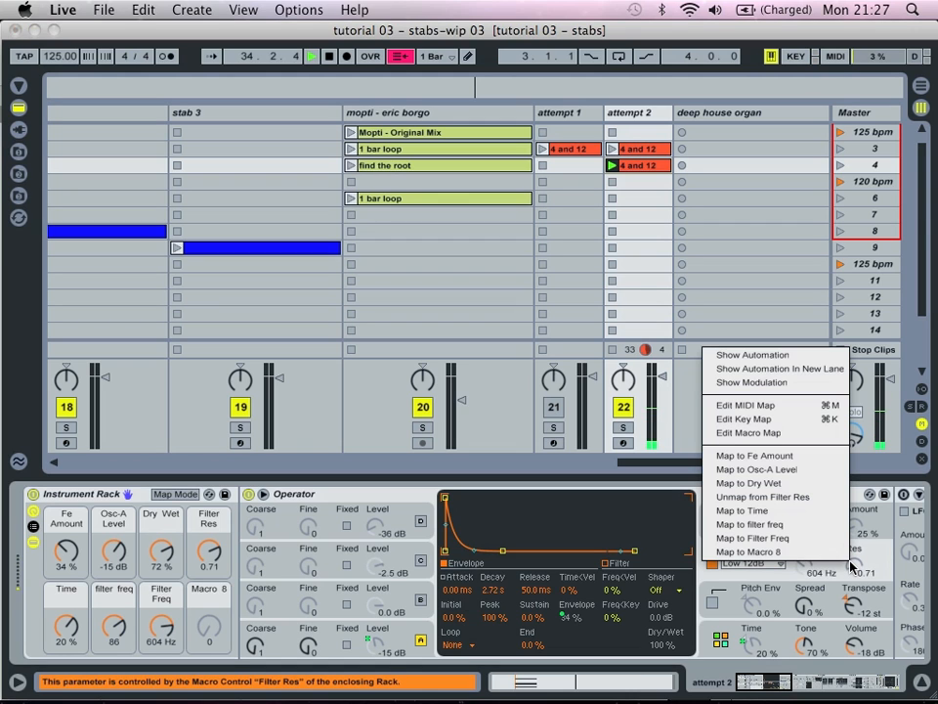
click(850, 562)
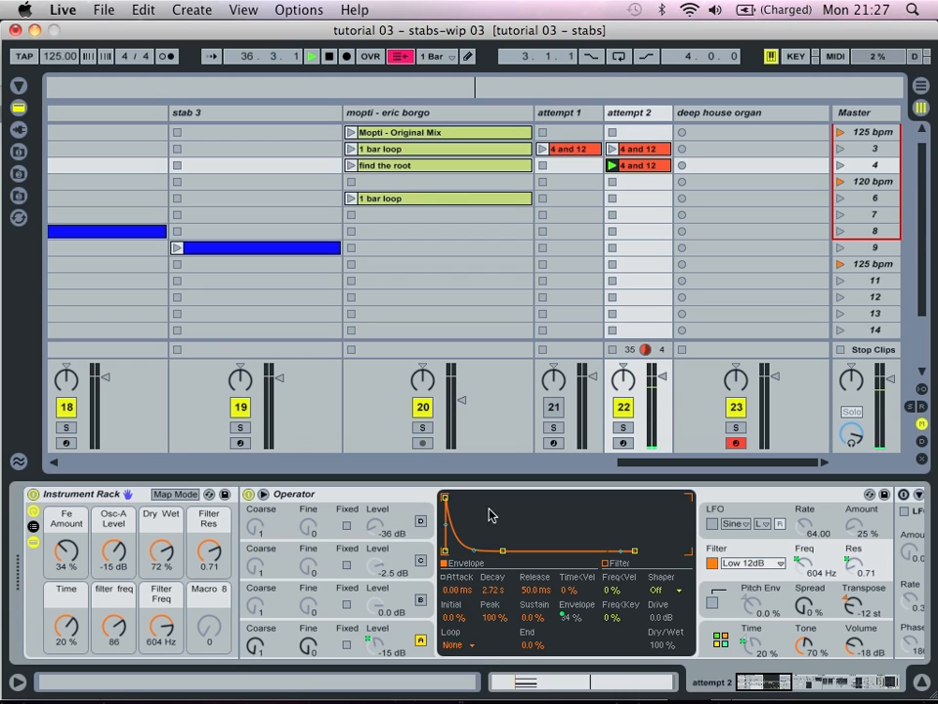
Step: Switch on Operator's oscillator C, keep its Saw 64 waveform and display its envelope
click(420, 561)
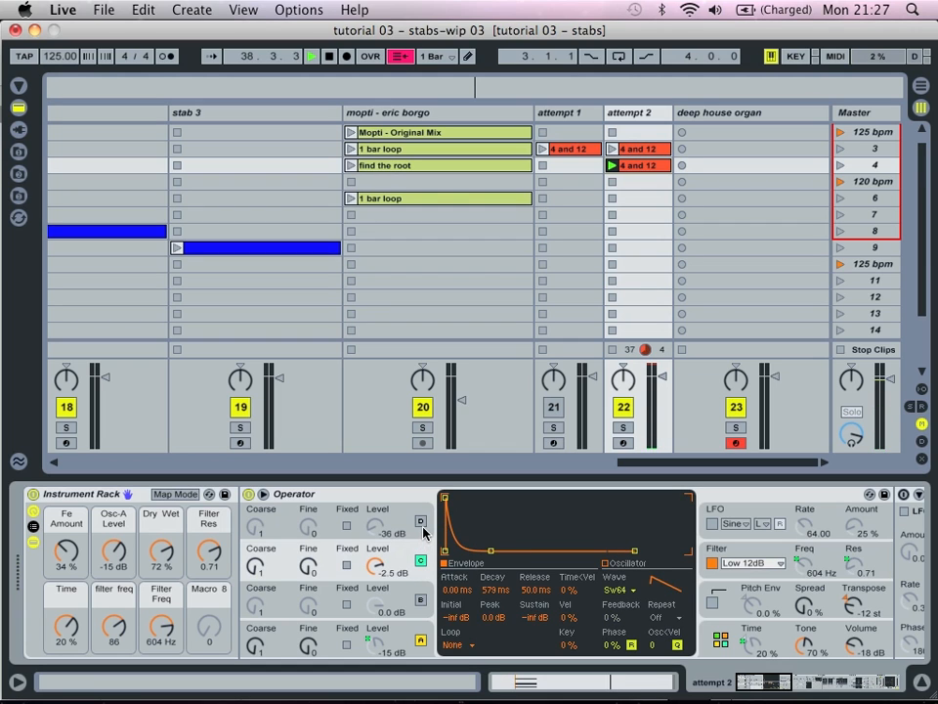
click(617, 589)
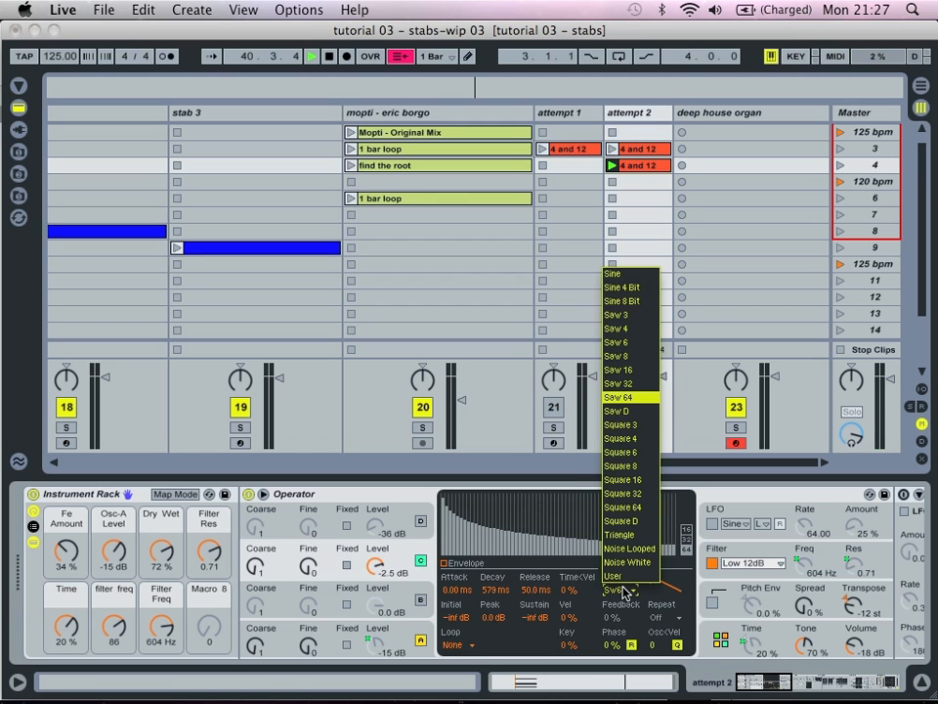
click(618, 589)
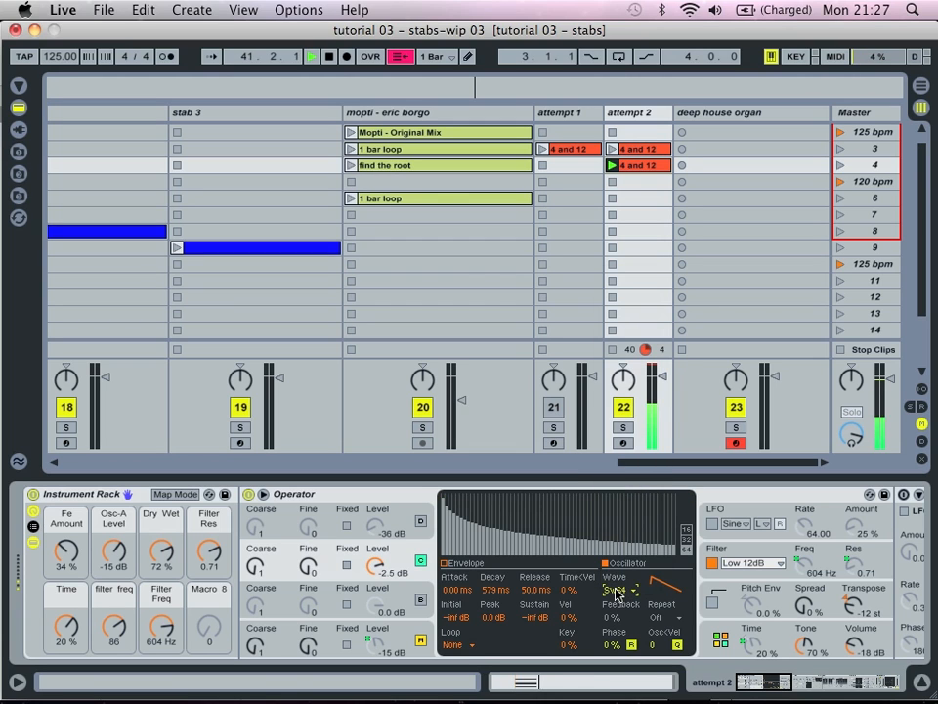
click(457, 567)
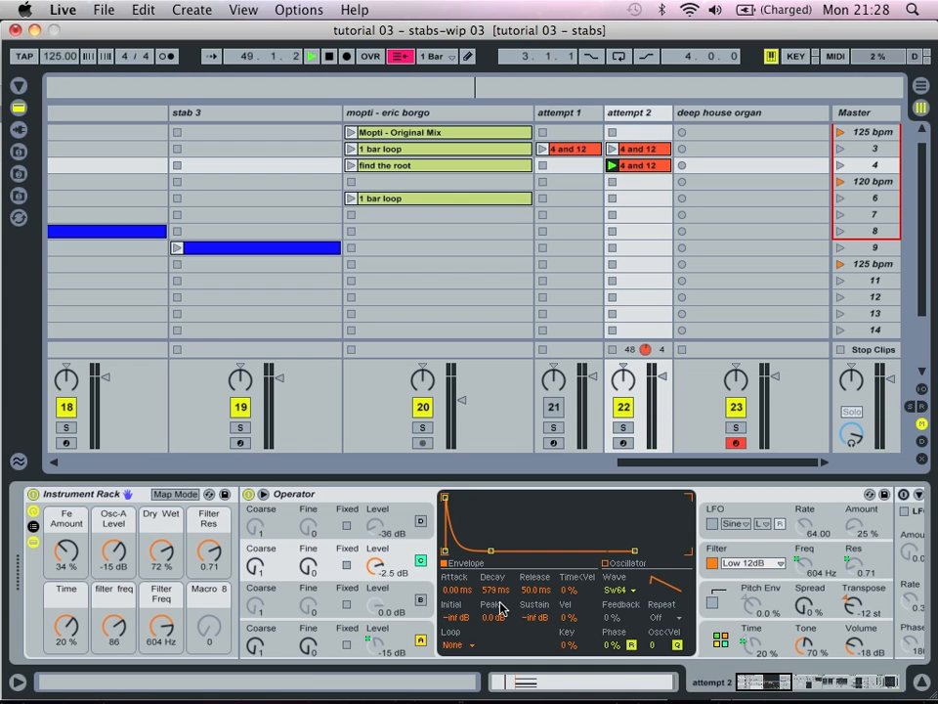
Step: Switch on Operator's oscillator D with its level at -36 dB
click(421, 523)
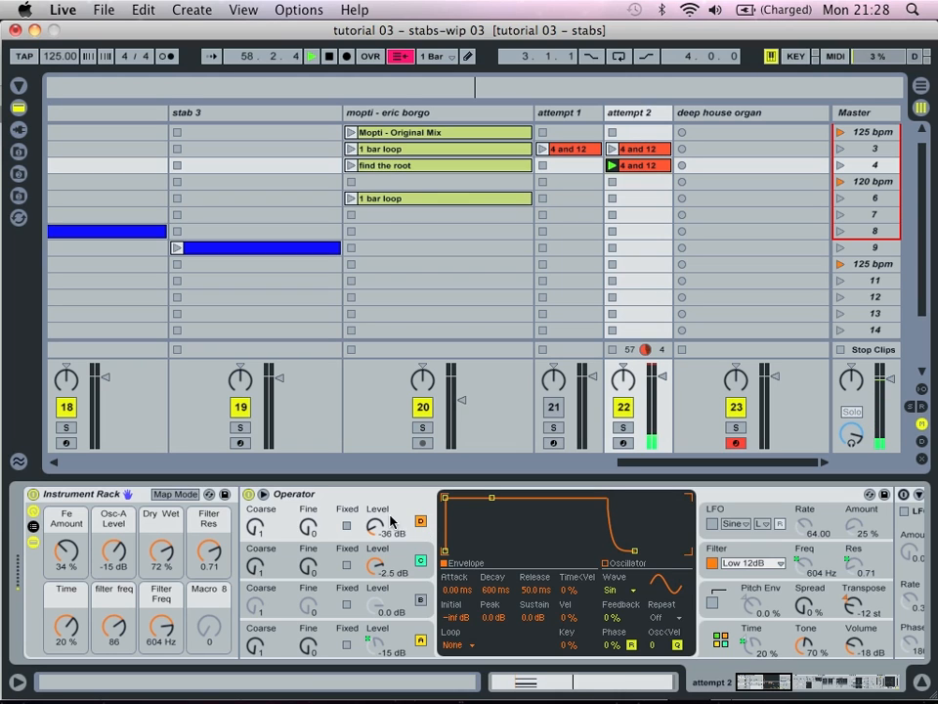
click(374, 528)
mouse_move(375, 528)
mouse_down()
mouse_move(374, 490)
mouse_move(375, 527)
mouse_up()
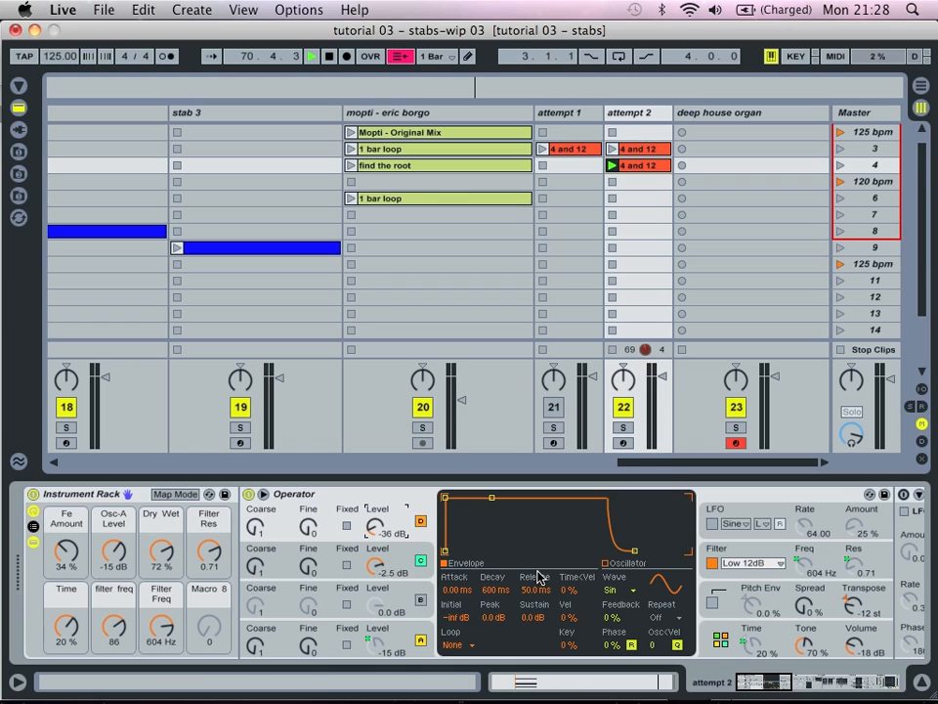
Step: Lower the attempt 2 track's volume slightly, and try oscillator D's sustain at -inf dB before restoring it to 0.0 dB
drag(664, 379, 663, 388)
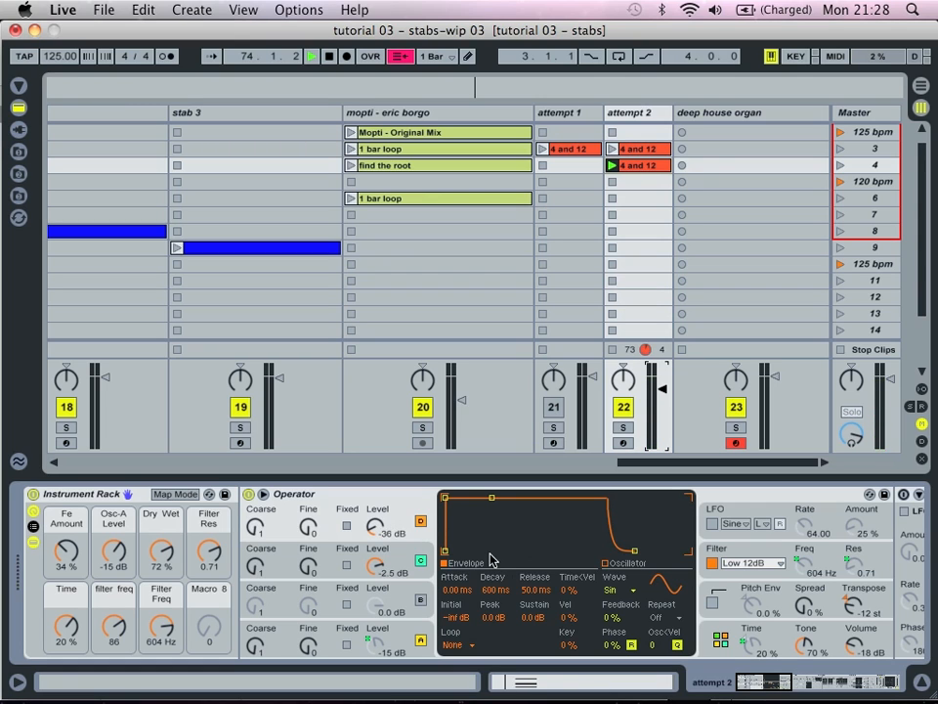
drag(535, 617, 534, 684)
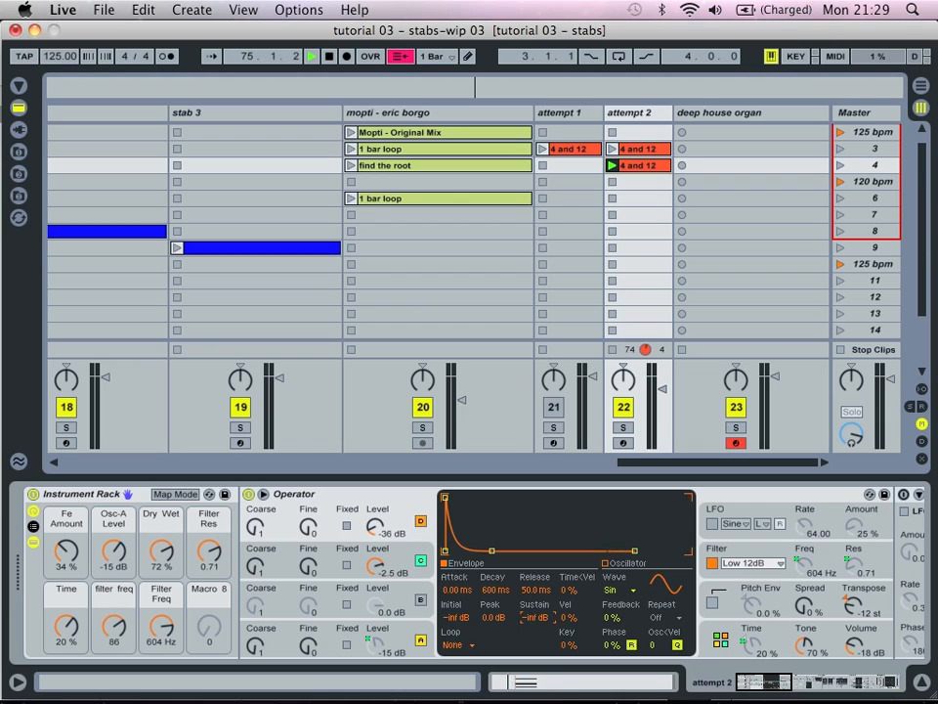
drag(535, 617, 535, 552)
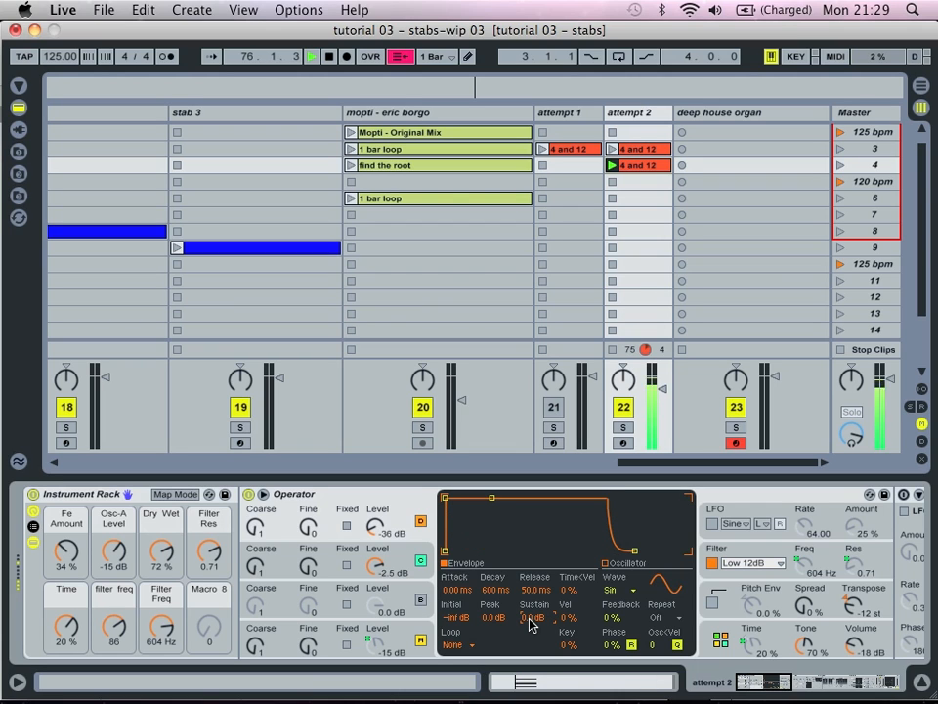
Step: Compare the envelopes of Operator's oscillators C and D
click(414, 549)
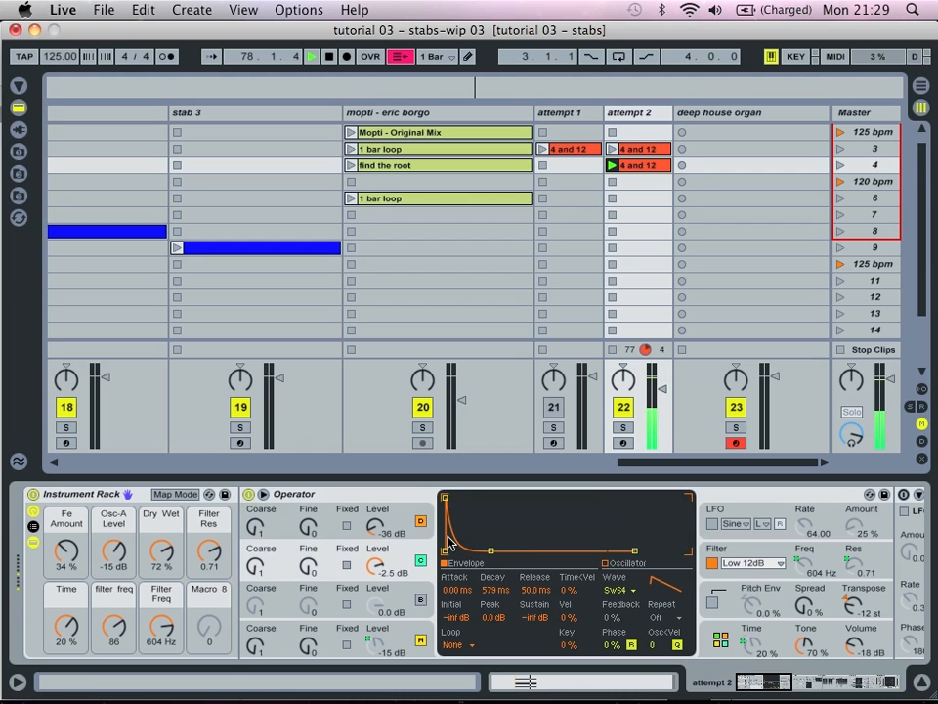
click(416, 525)
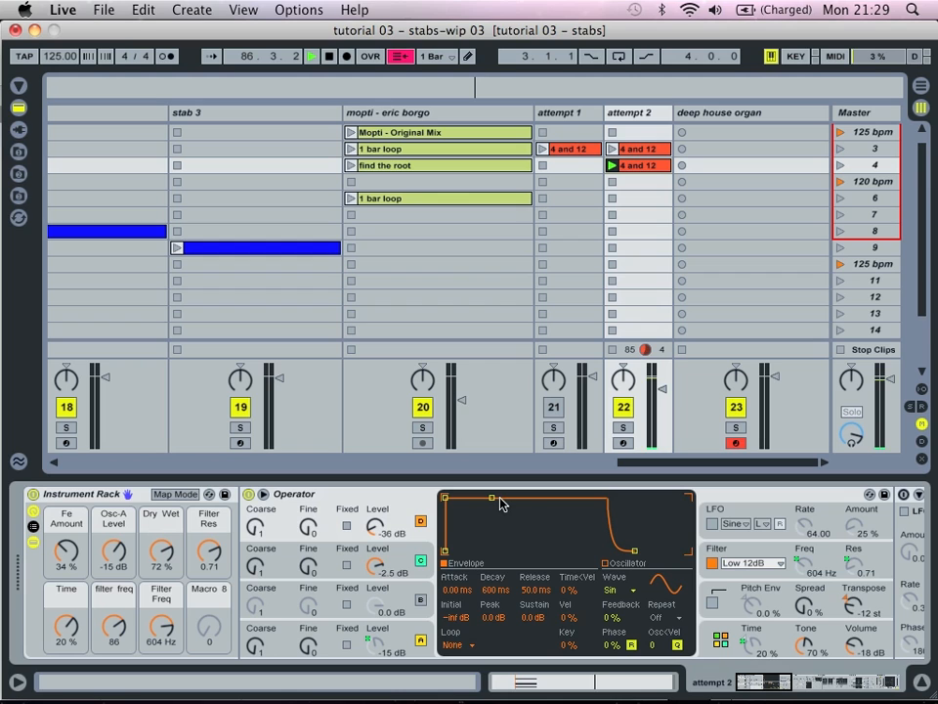
Step: Set Operator's Spread to 14 % and switch on the Corpus effect after it
scroll(590, 540, right, 3)
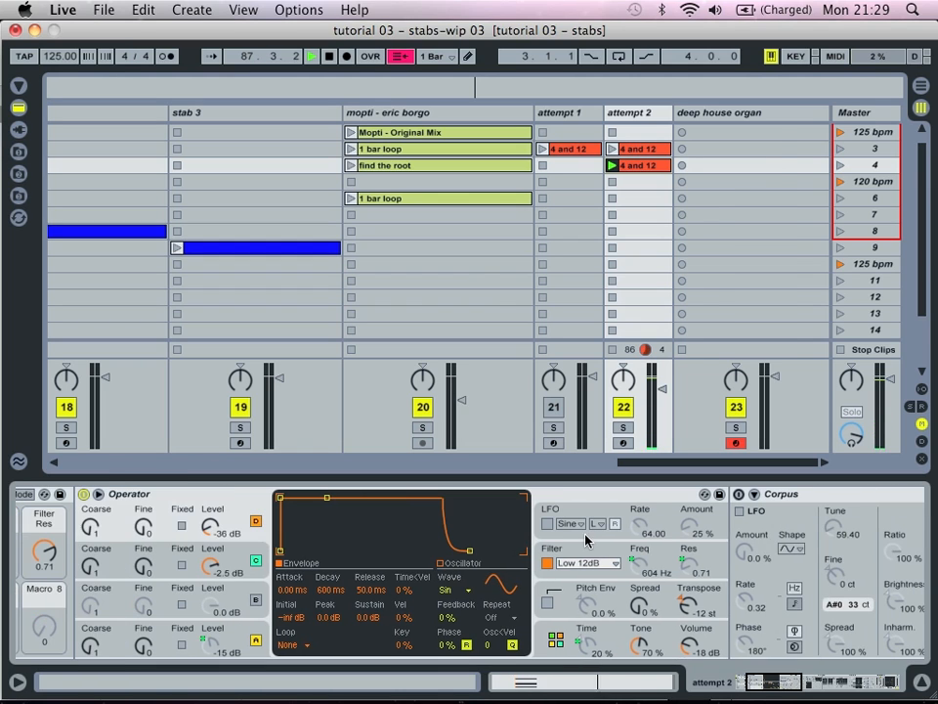
drag(661, 611, 661, 598)
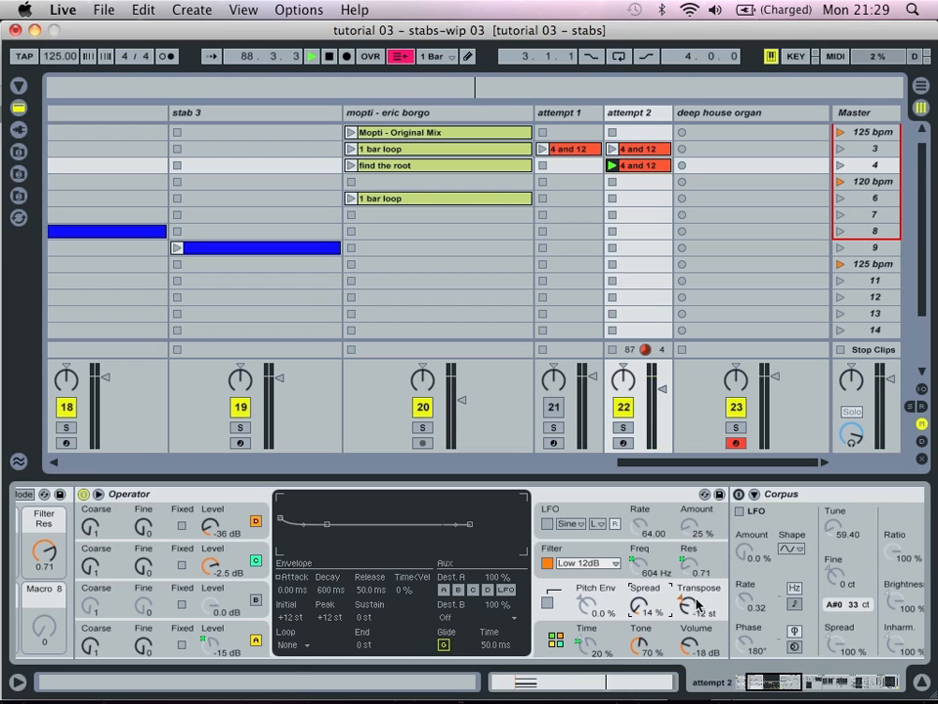
scroll(645, 633, right, 2)
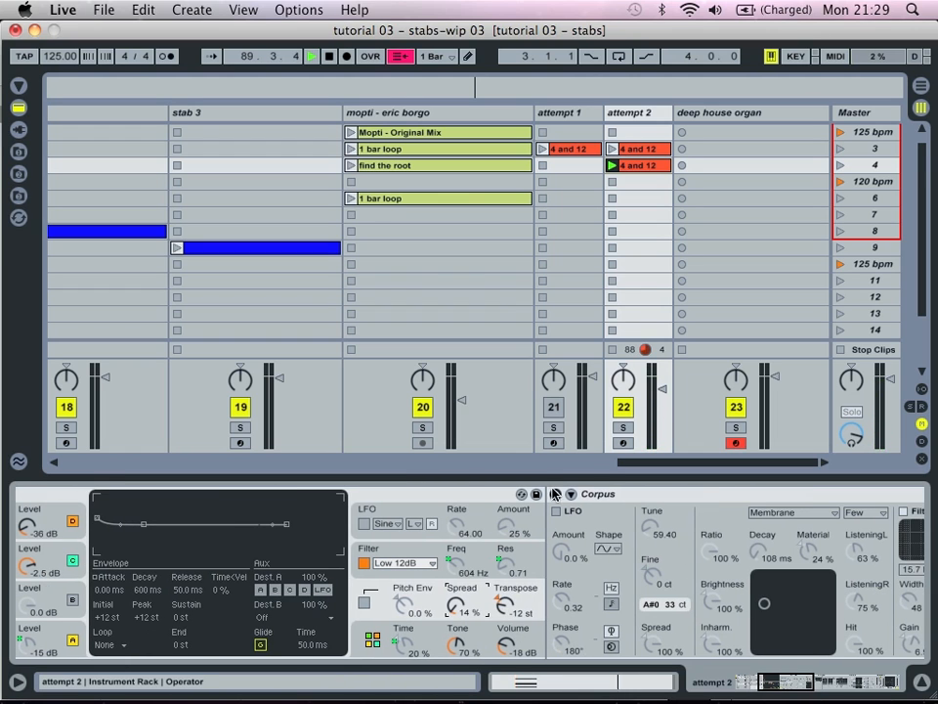
scroll(674, 511, right, 3)
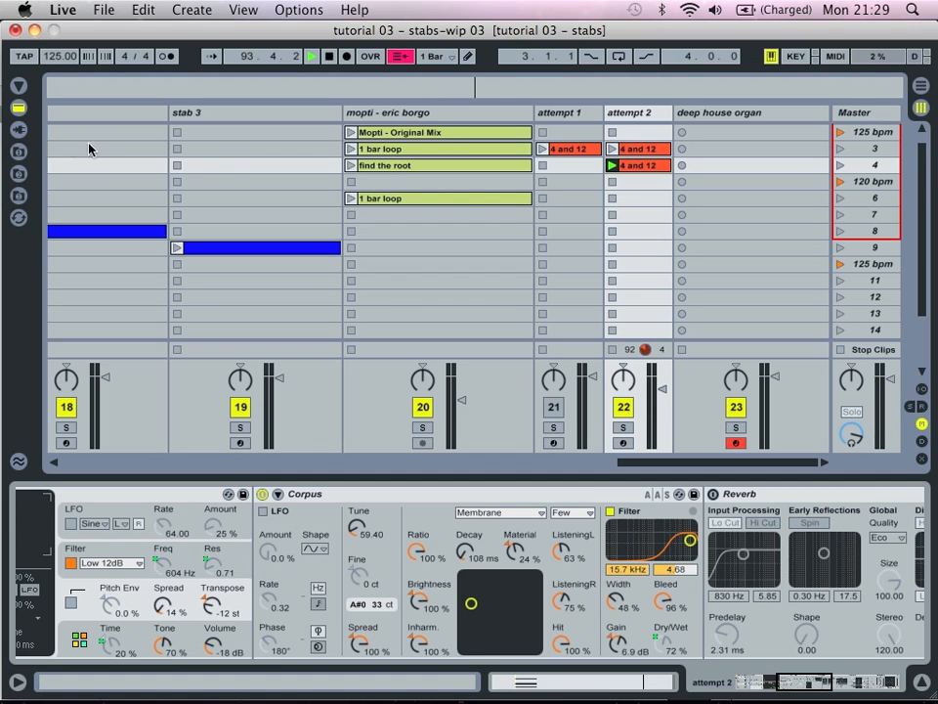
Step: Open the Live Devices list, collapse the Reverb folder and expand the Corpus presets
click(19, 109)
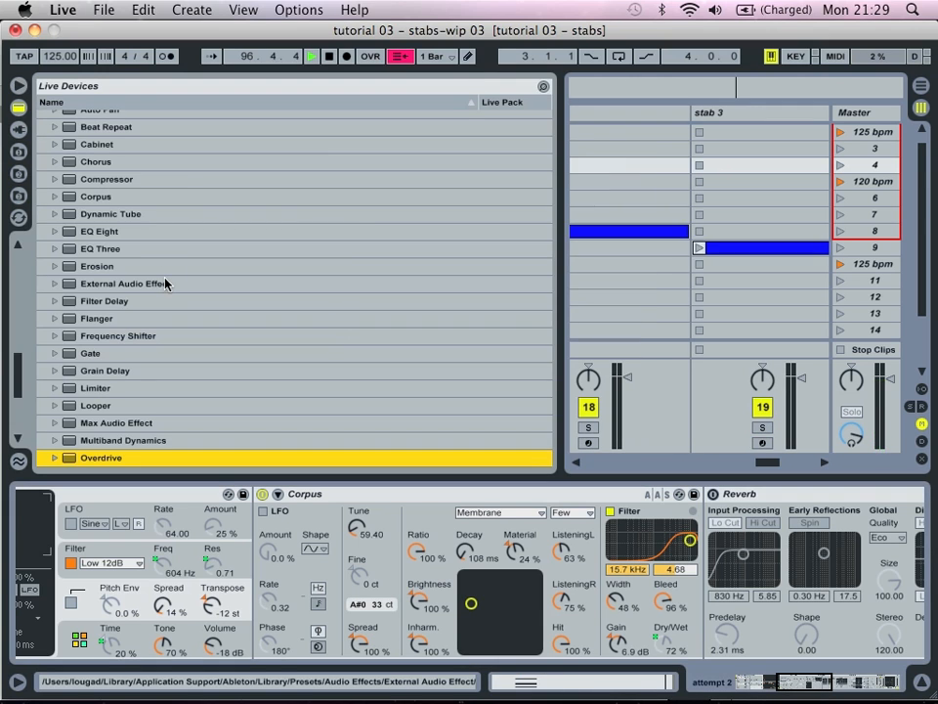
scroll(164, 285, down, 5)
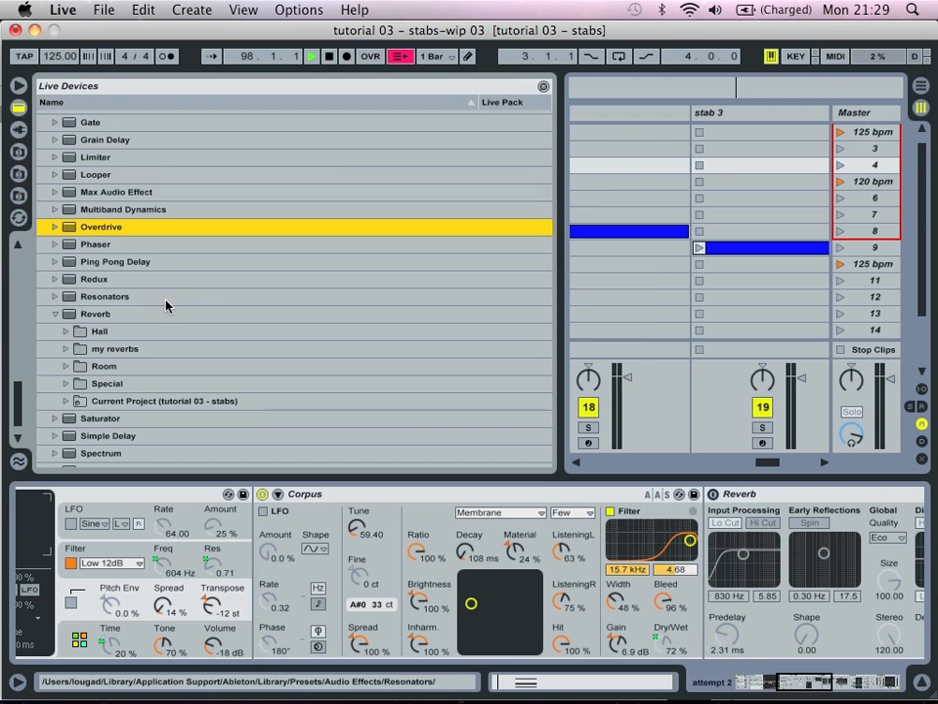
click(54, 313)
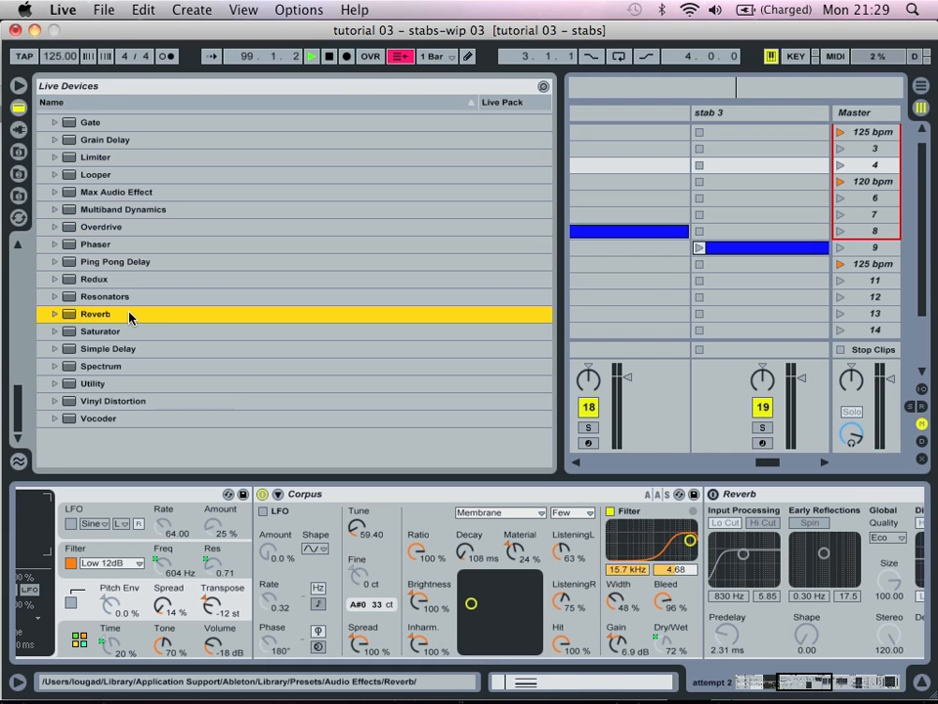
scroll(129, 314, up, 1)
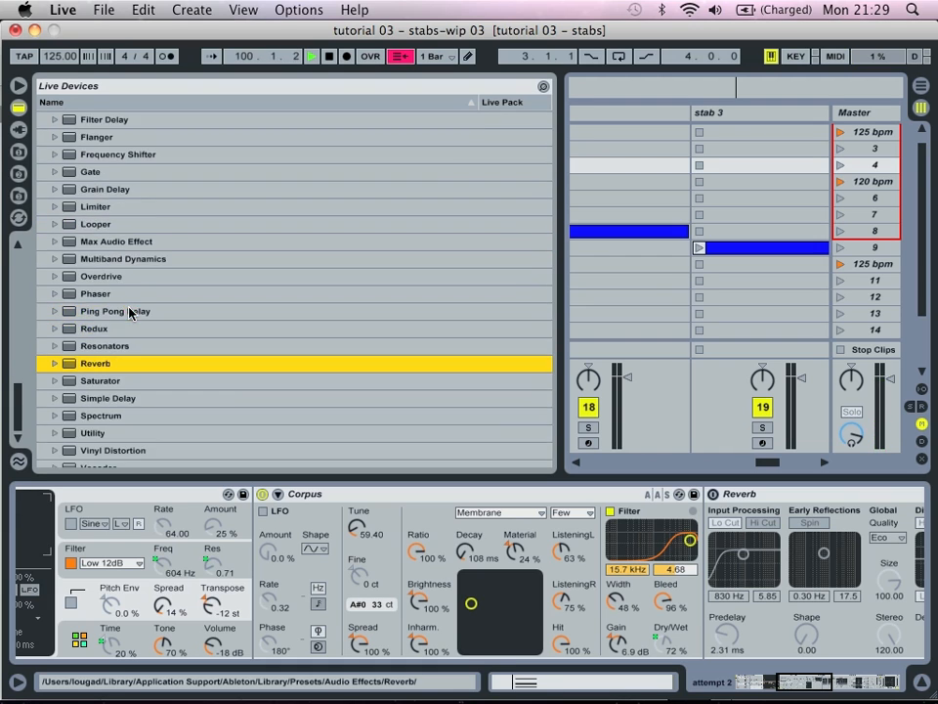
scroll(129, 313, up, 3)
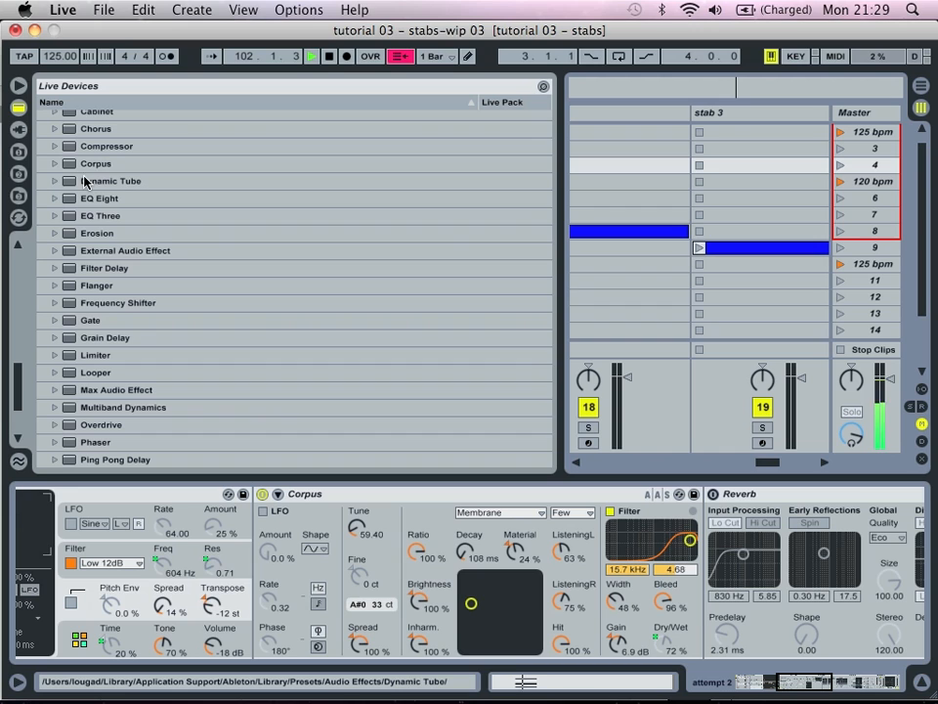
click(47, 164)
click(47, 165)
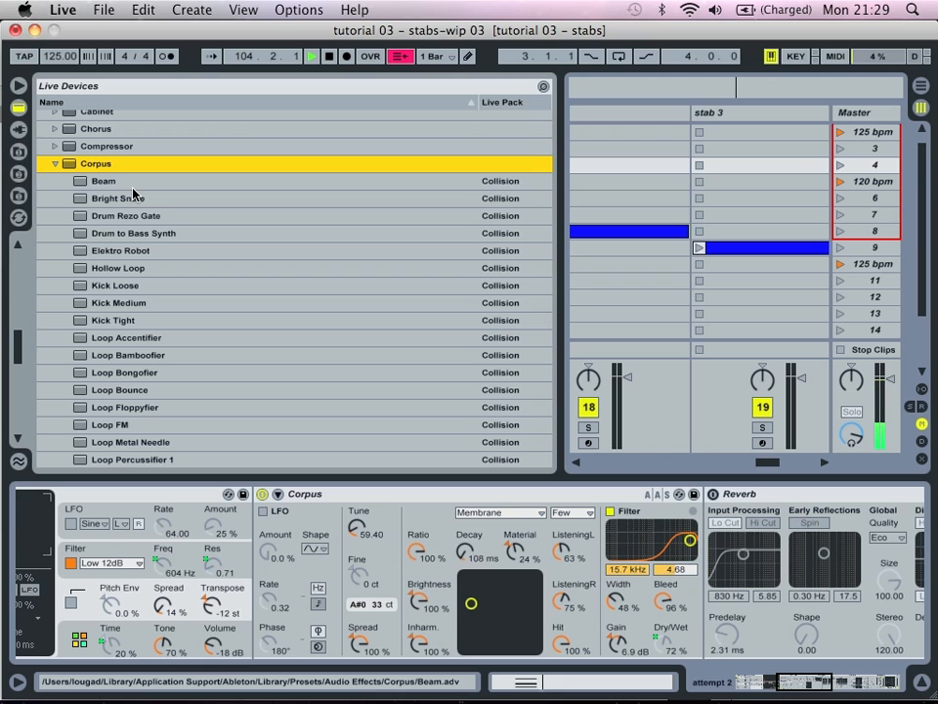
Step: Look through the Corpus presets and select the Corpus device in the attempt 2 track's chain
scroll(133, 194, down, 1)
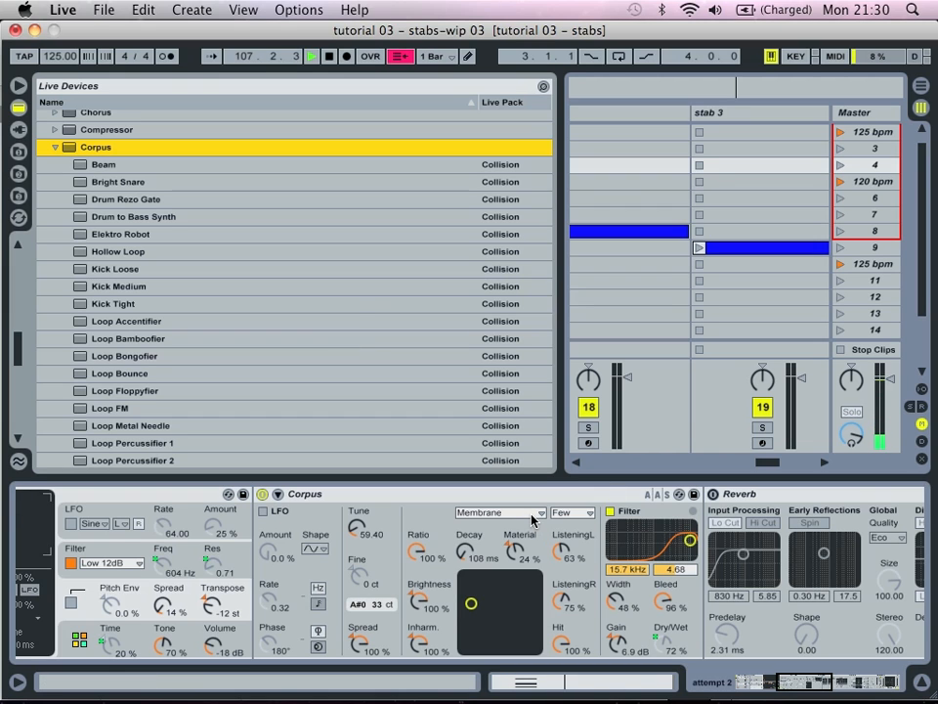
scroll(348, 298, down, 6)
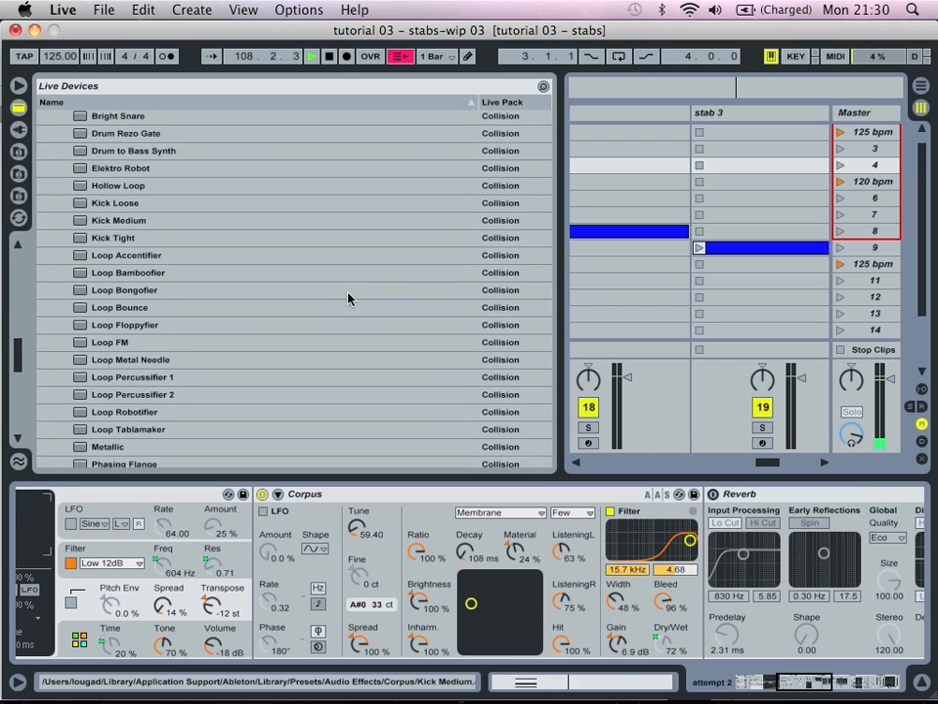
scroll(348, 298, up, 8)
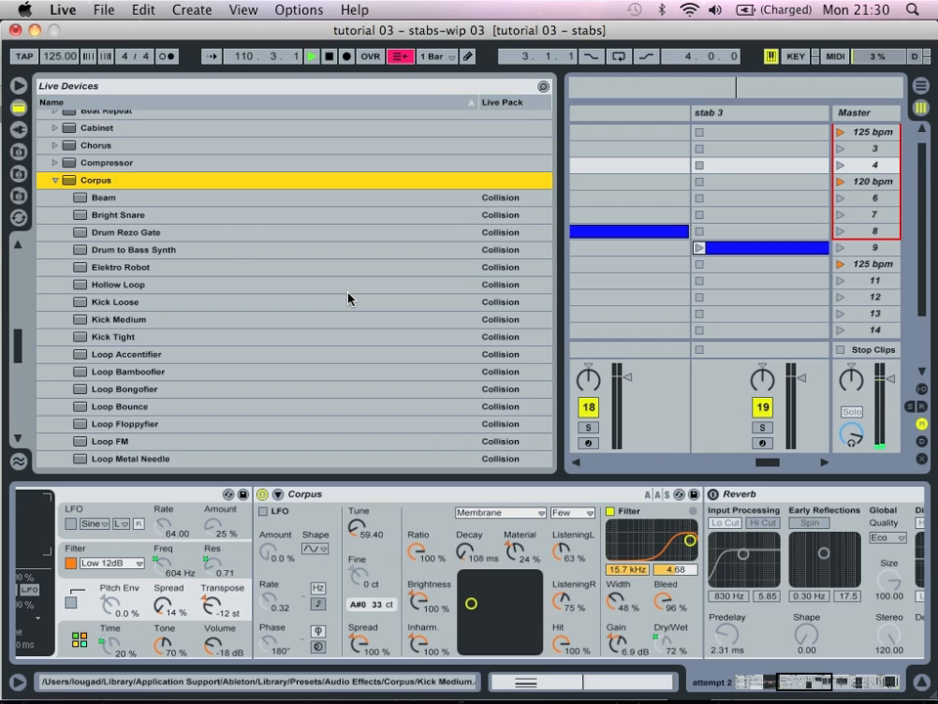
scroll(347, 298, down, 6)
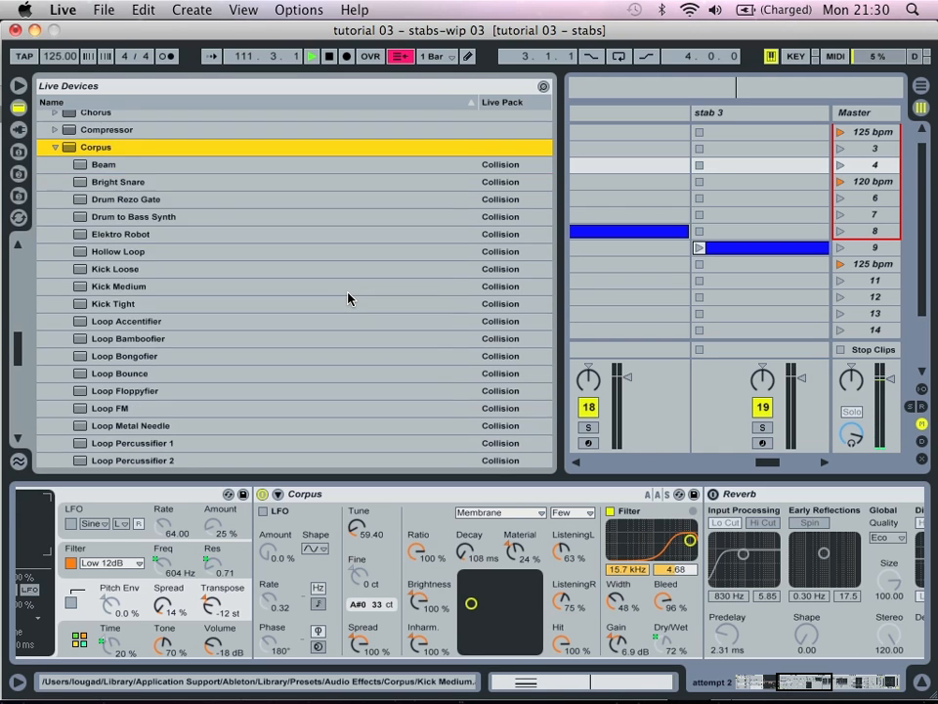
scroll(348, 298, down, 6)
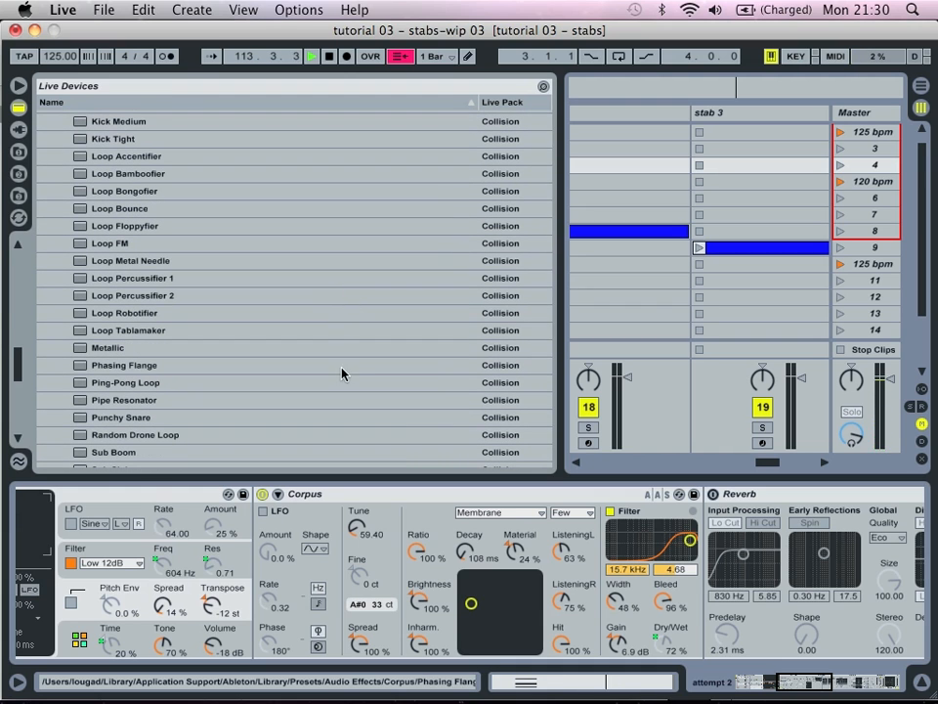
click(344, 495)
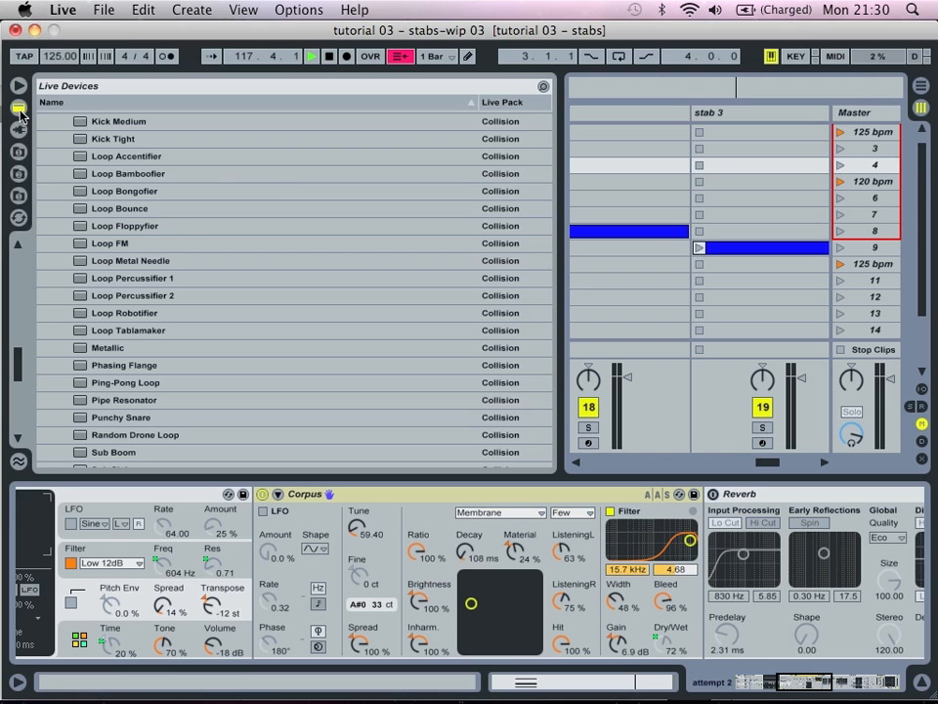
click(19, 459)
click(17, 462)
click(428, 491)
Step: Switch on the Reverb in the attempt 2 chain and set its Dry/Wet to 43 %
scroll(431, 491, right, 3)
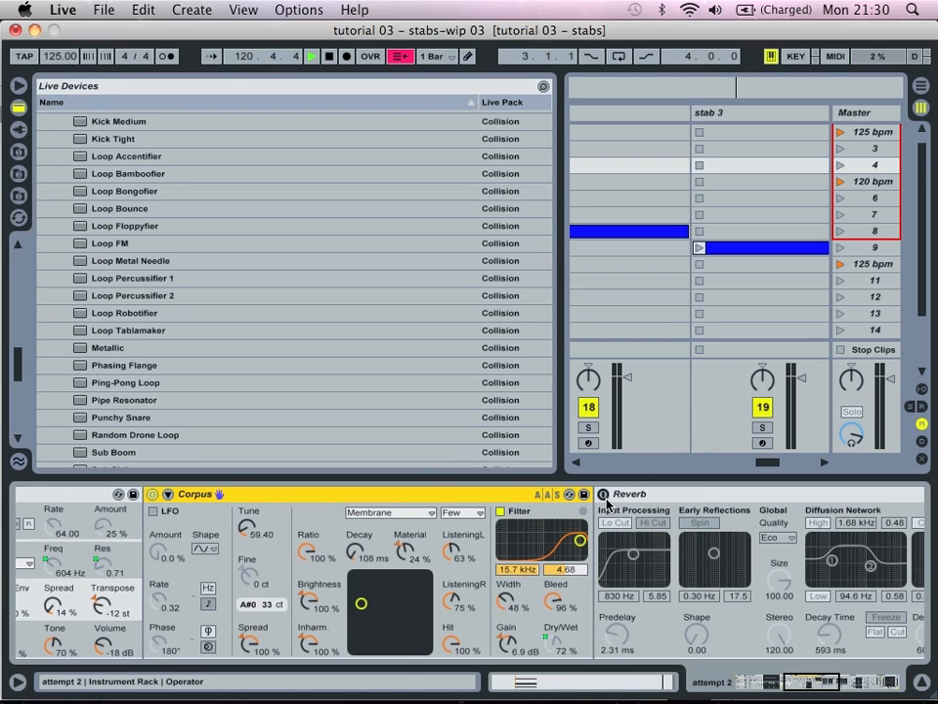
click(603, 496)
scroll(506, 587, right, 3)
scroll(508, 587, right, 1)
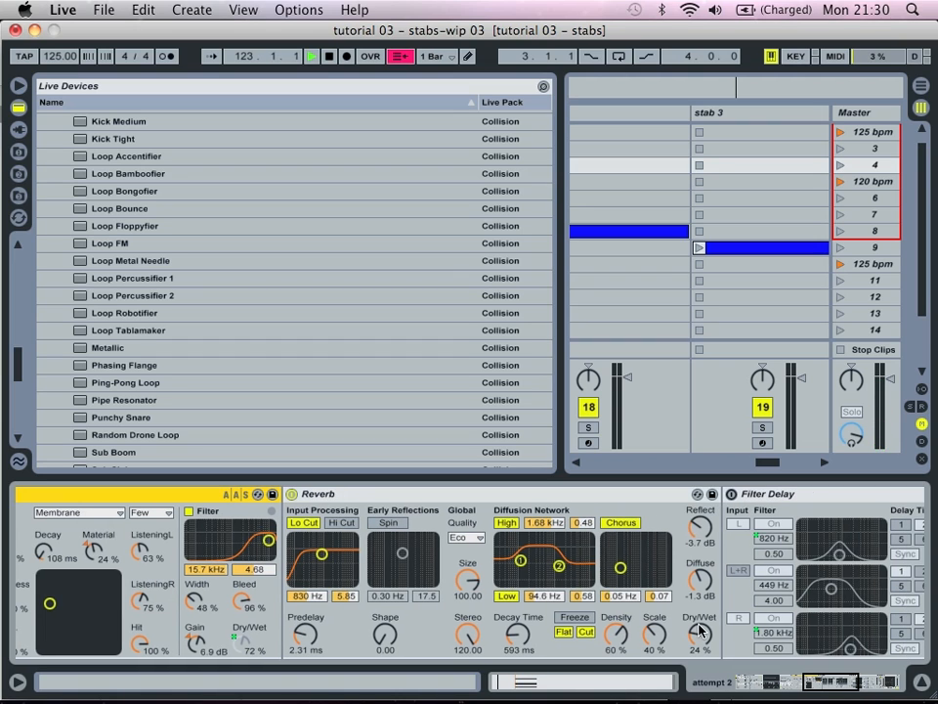
drag(699, 633, 699, 630)
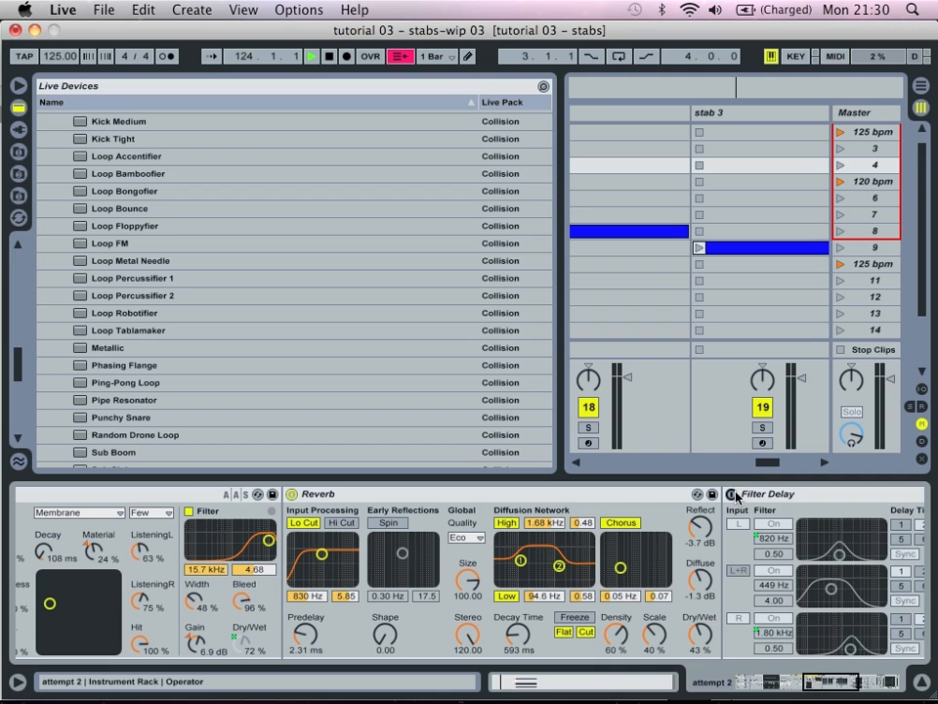
Step: Switch on the Filter Delay and Compressor at the end of the attempt 2 chain
click(731, 496)
scroll(694, 520, right, 5)
scroll(693, 521, right, 10)
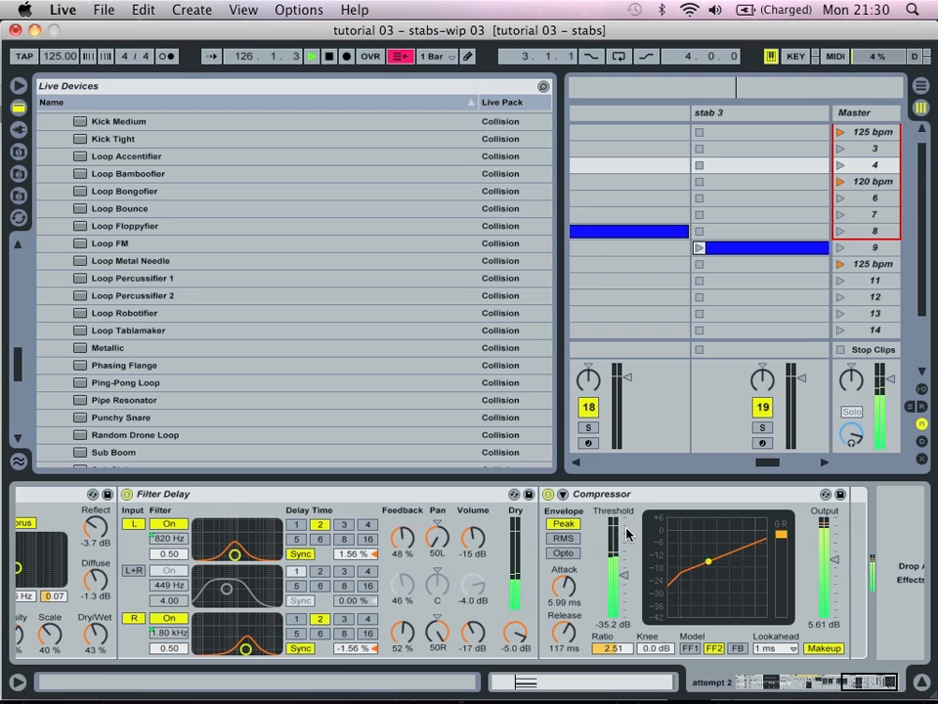
Step: Set the Instrument Rack macros Time to 33 %, Filter Res to 0.77, Dry Wet to 0.0 %, Fe Amount to 61 % and Osc-A Level to -23 dB
scroll(684, 537, left, 20)
scroll(684, 536, left, 5)
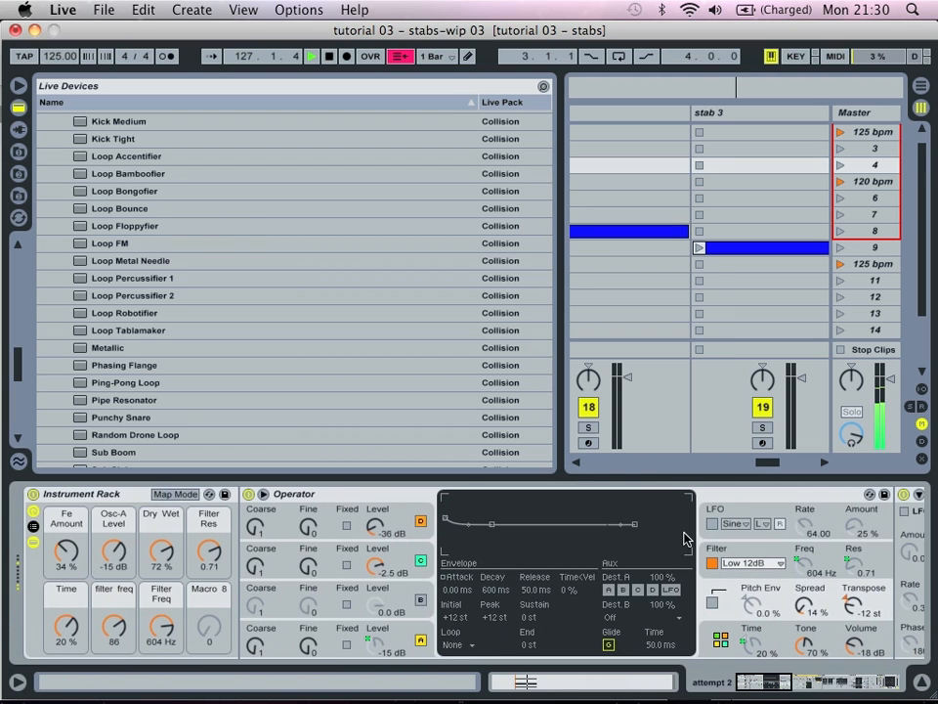
click(102, 498)
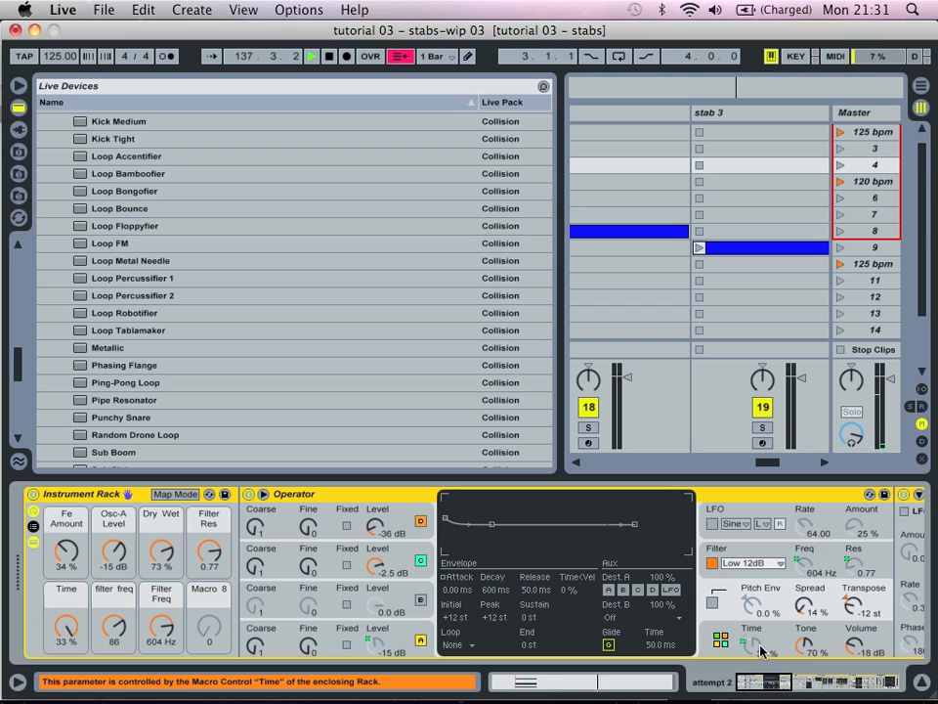
scroll(802, 625, right, 10)
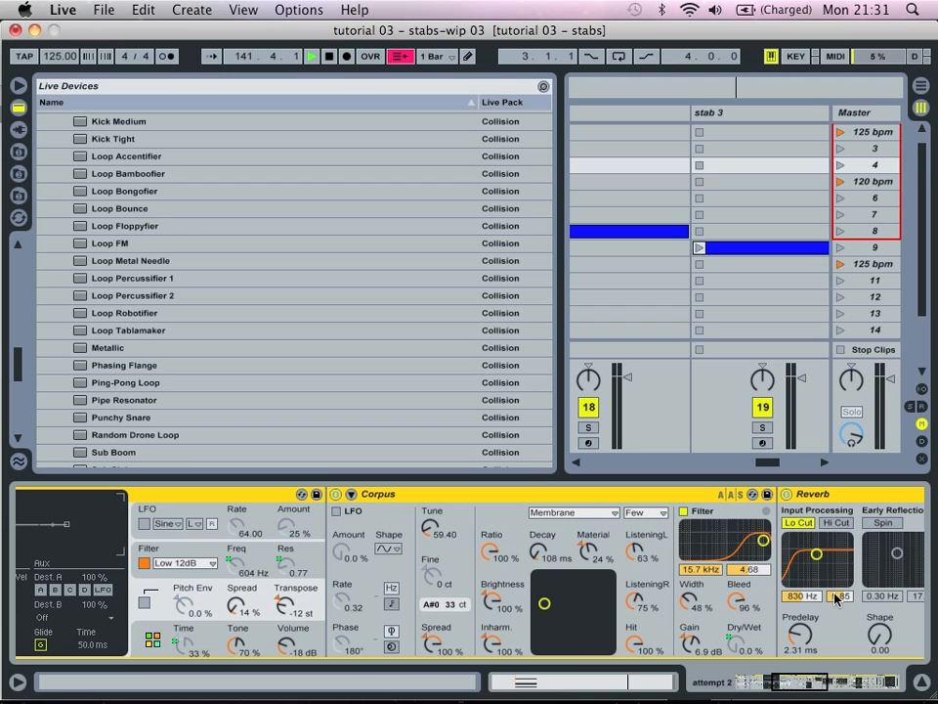
scroll(835, 598, left, 5)
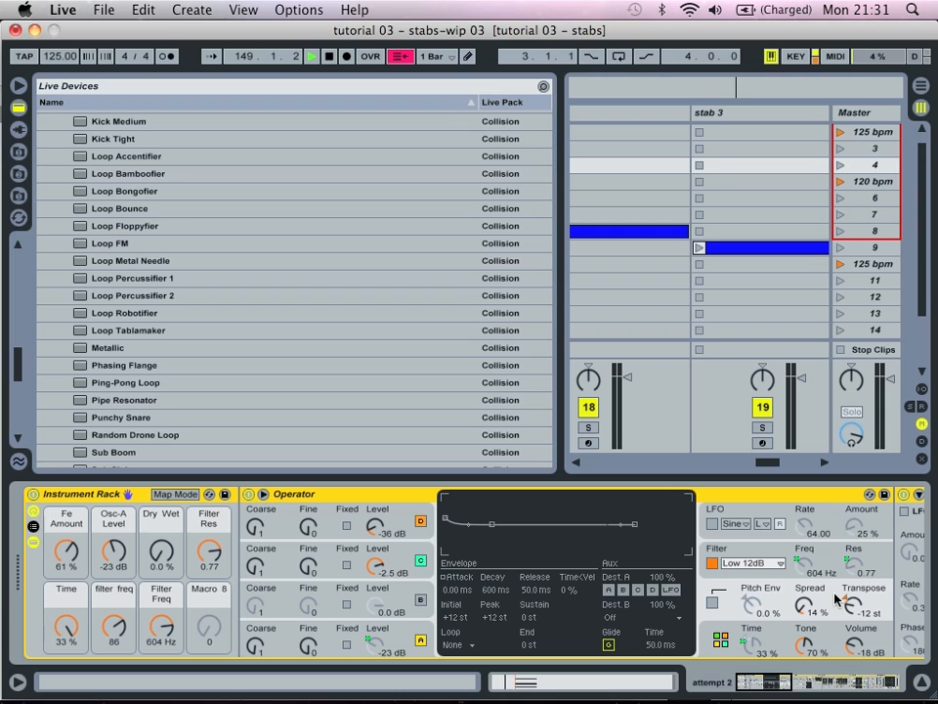
Step: Give Operator's oscillator A the Saw 4 waveform at -4.9 dB and show its envelope, with the Time macro set to 18 %
click(426, 631)
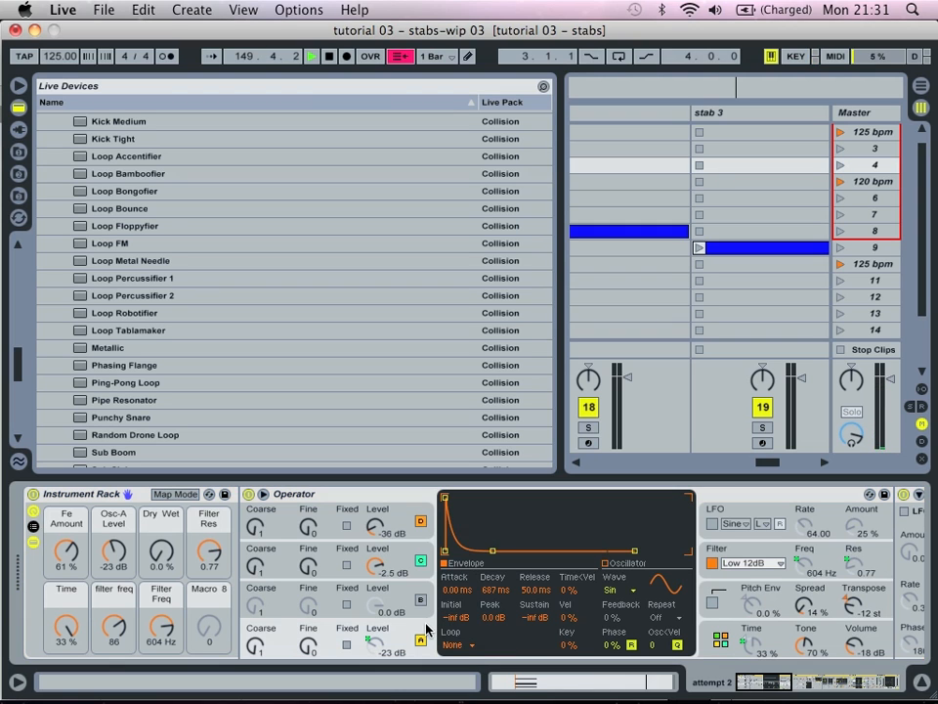
click(616, 591)
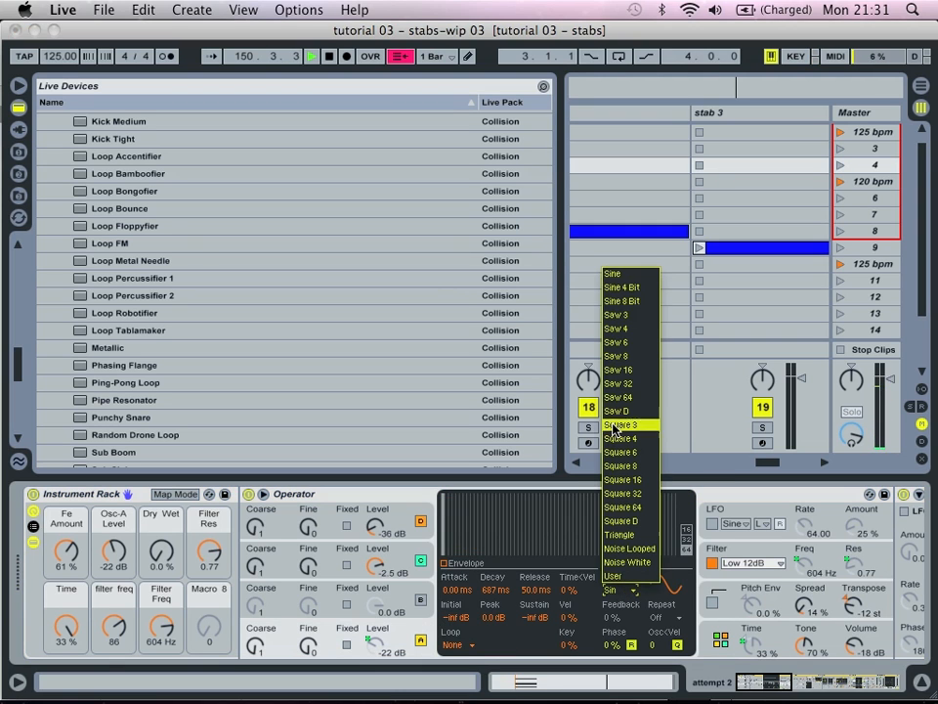
click(608, 330)
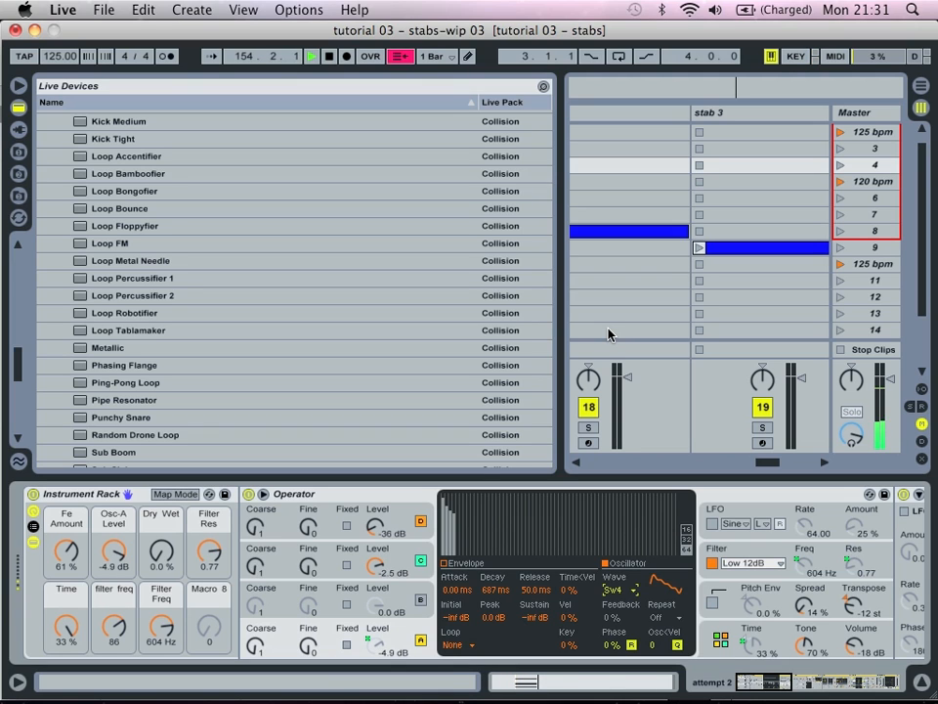
click(461, 570)
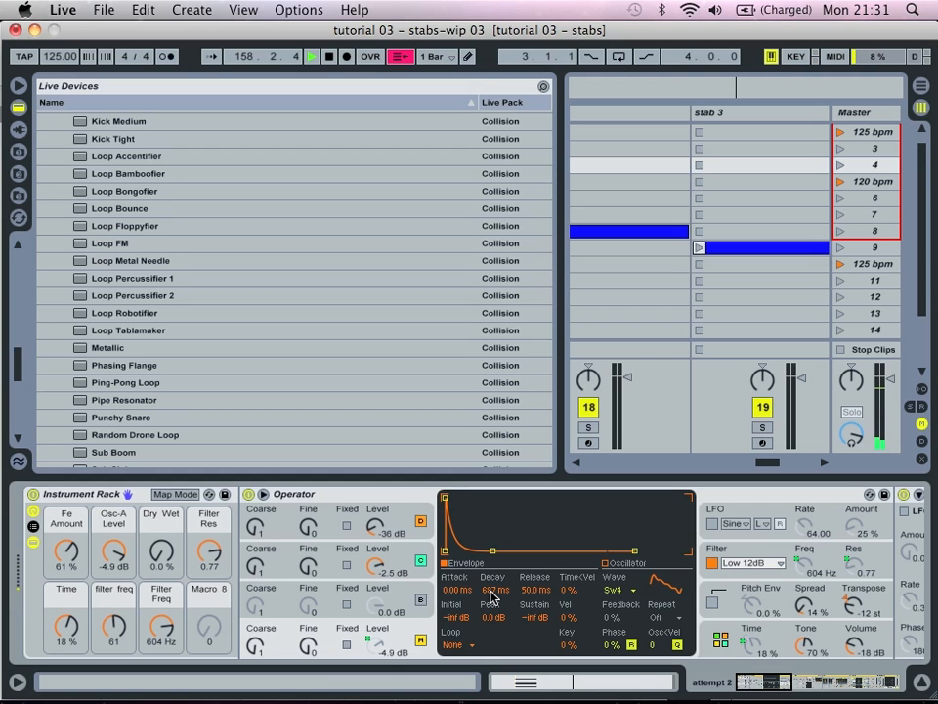
Step: Sweep the filter freq macro to bring Filter Delay's two active filters to 2.95 kHz and 4.94 kHz
scroll(493, 596, right, 15)
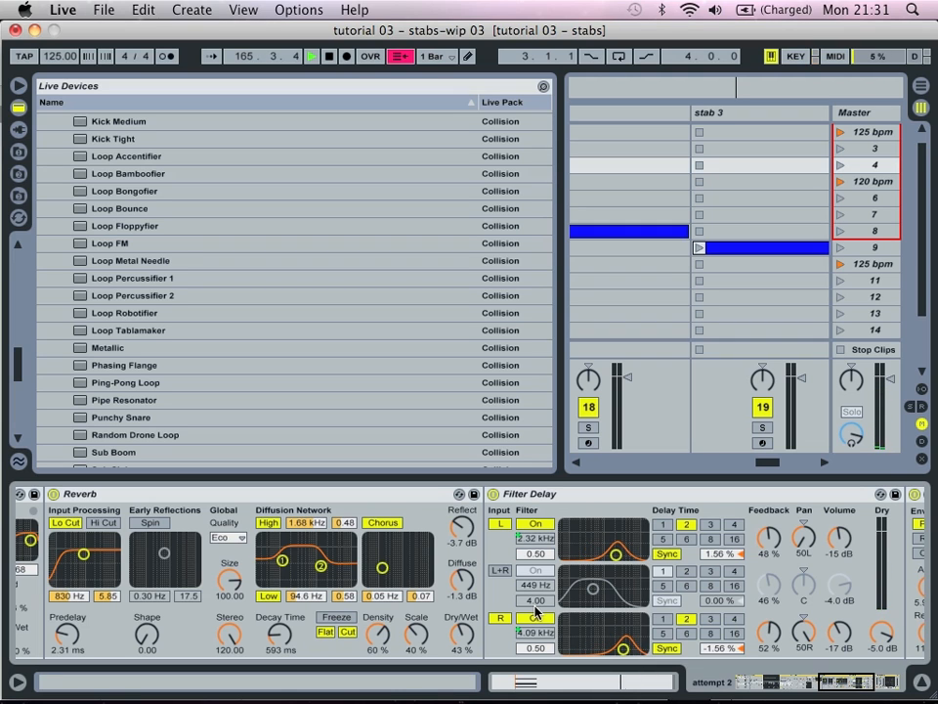
scroll(535, 610, right, 5)
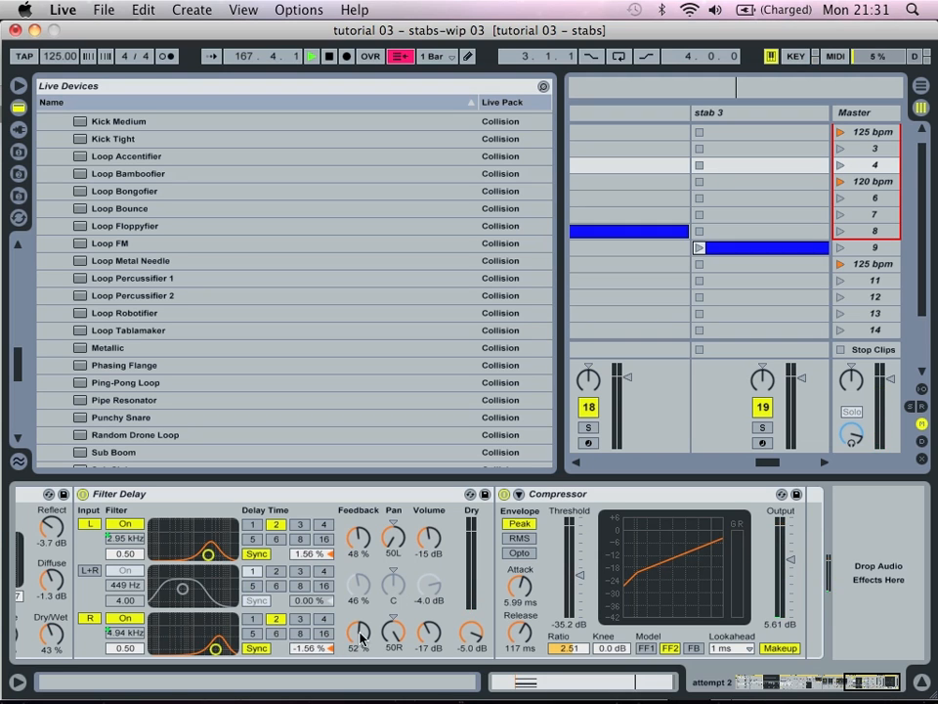
Step: Review the attempt 2 device chain from Filter Delay back through Reverb, Corpus and Operator to the Instrument Rack macros
scroll(410, 598, left, 5)
scroll(413, 603, left, 2)
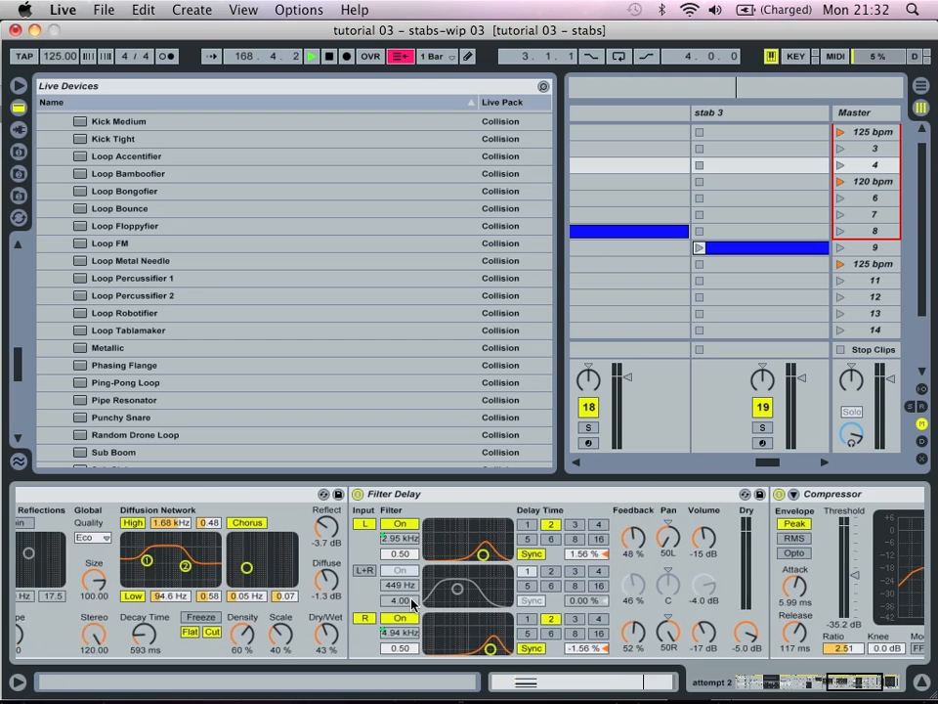
scroll(411, 604, left, 2)
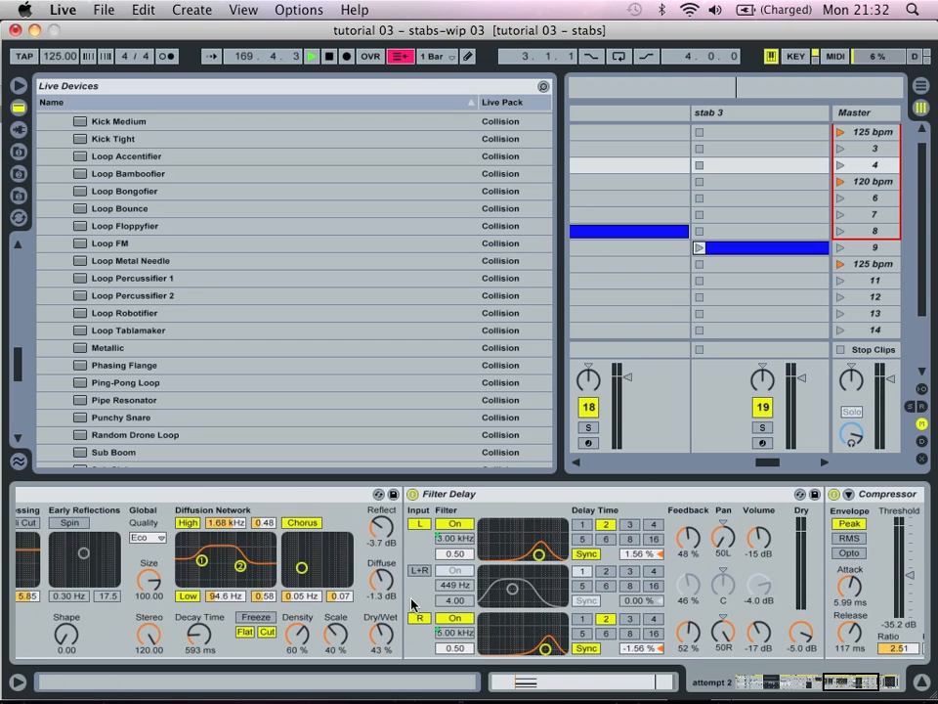
scroll(412, 603, left, 10)
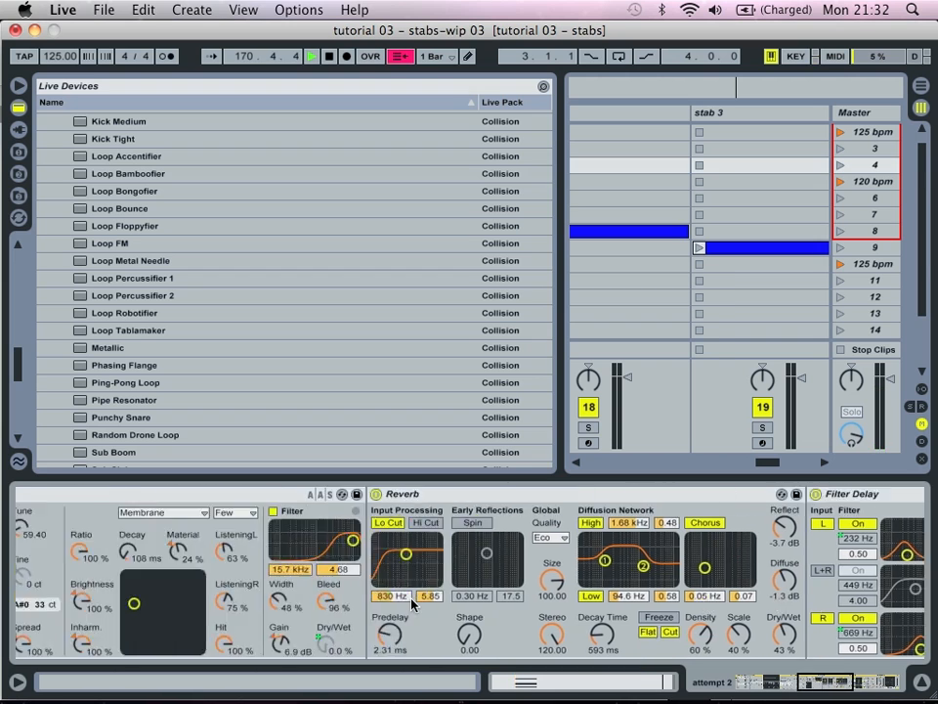
scroll(411, 603, left, 15)
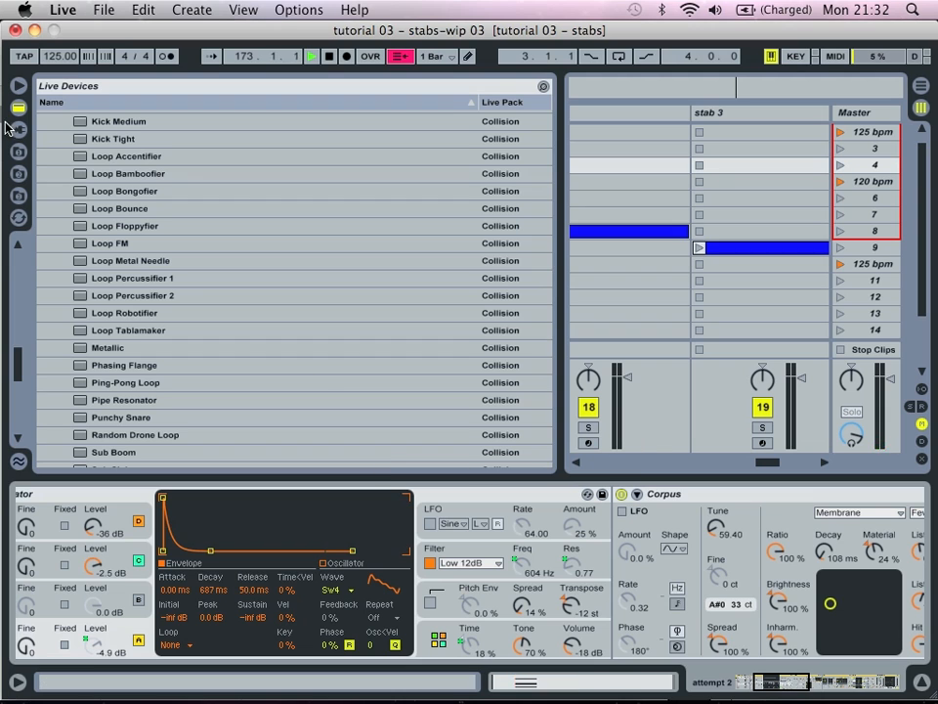
scroll(444, 515, left, 2)
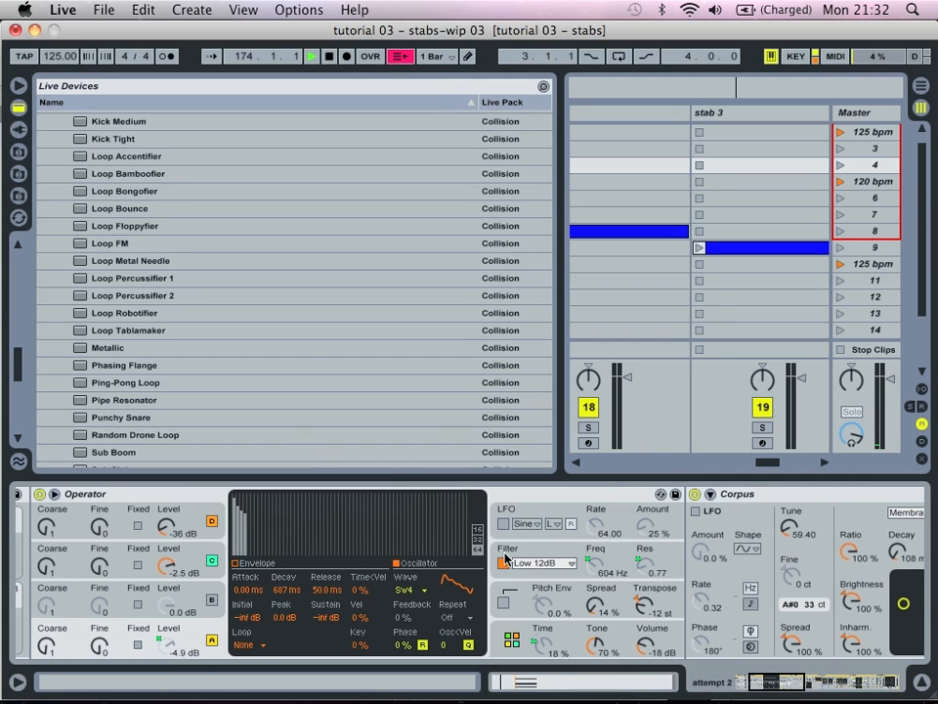
scroll(505, 559, left, 3)
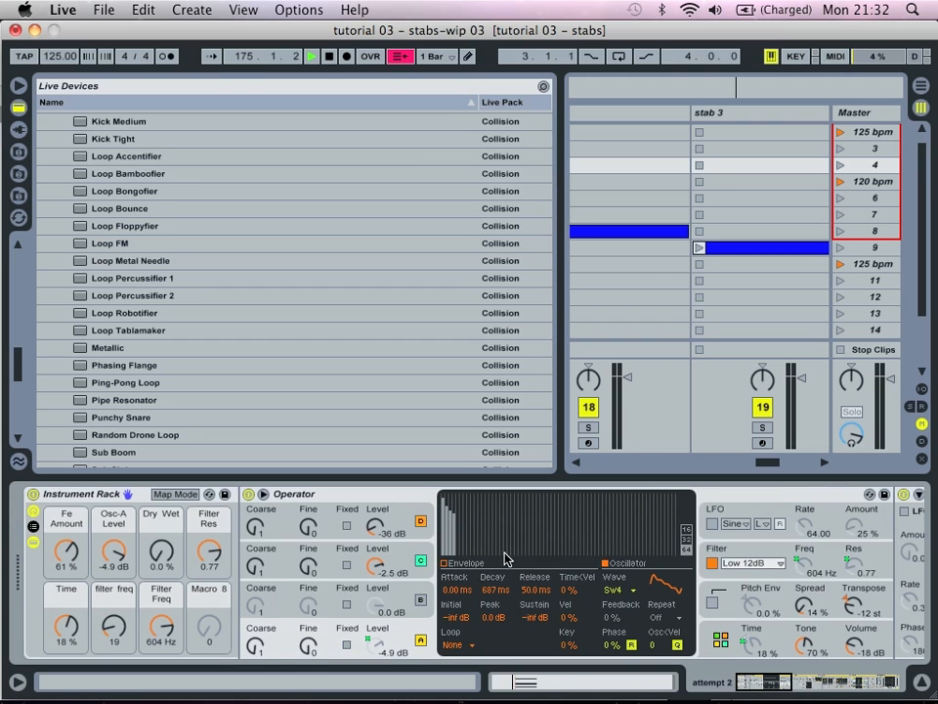